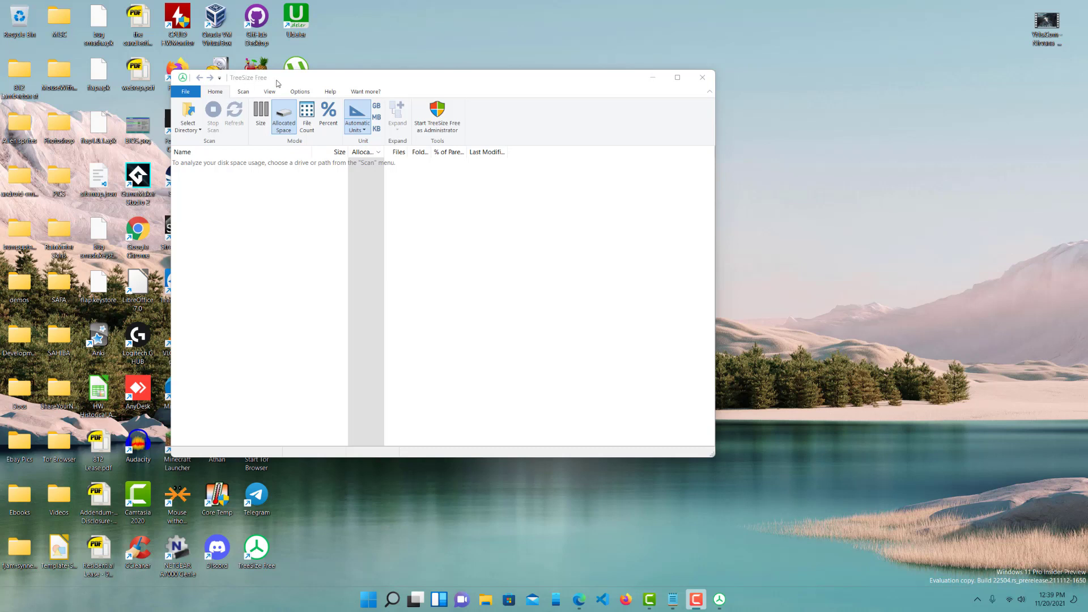
Select Local Disk (C:) under This PC as the TreeSize target and start its scan
{"action": "left_click_drag", "start_coordinate": [277, 82], "coordinate": [273, 70]}
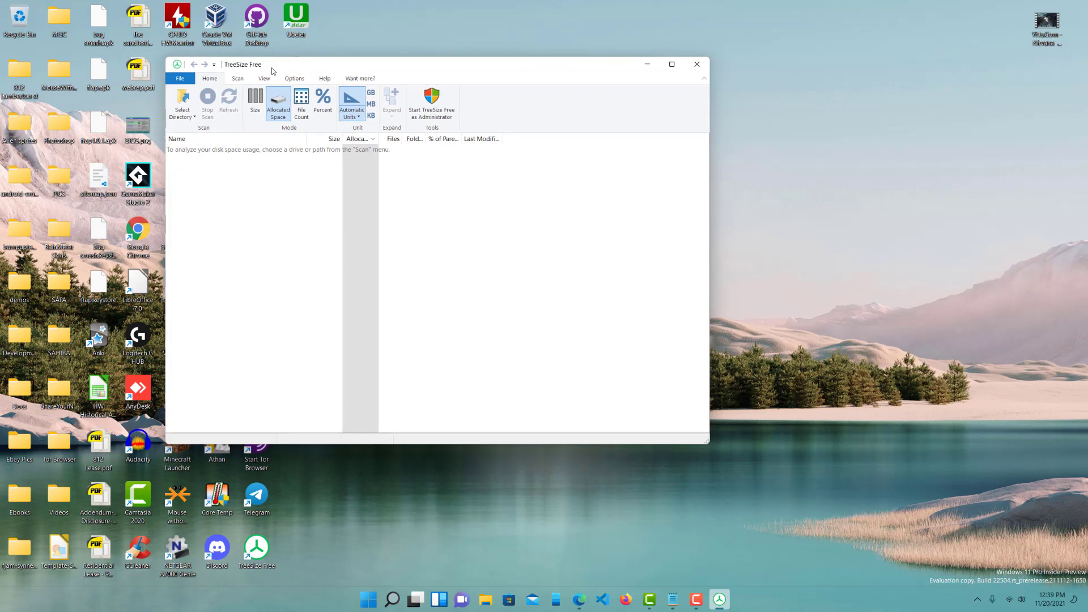
{"action": "left_click", "coordinate": [194, 100]}
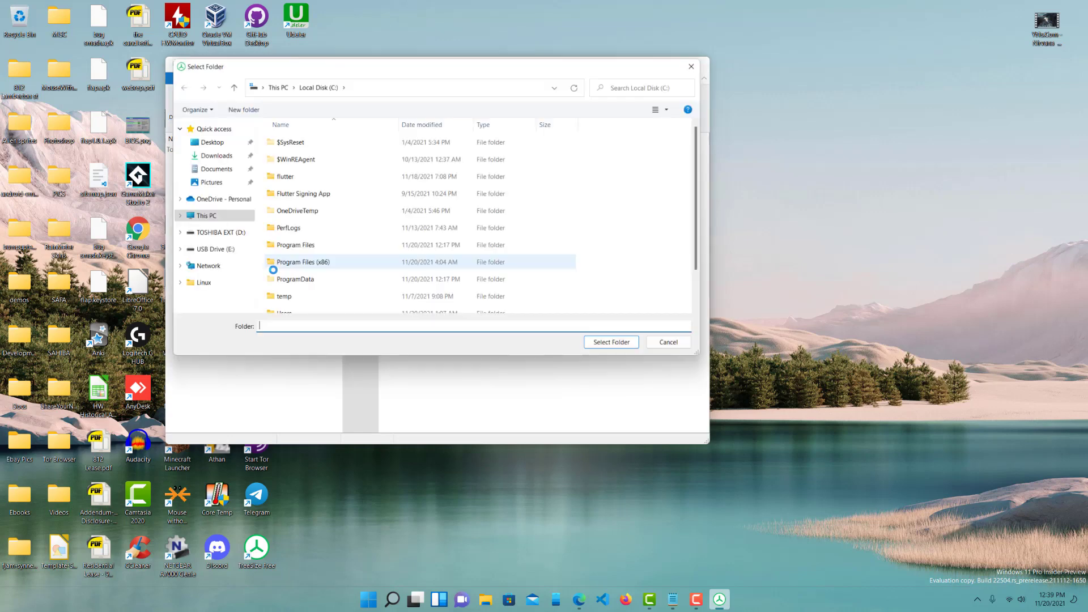
{"action": "left_click", "coordinate": [238, 216]}
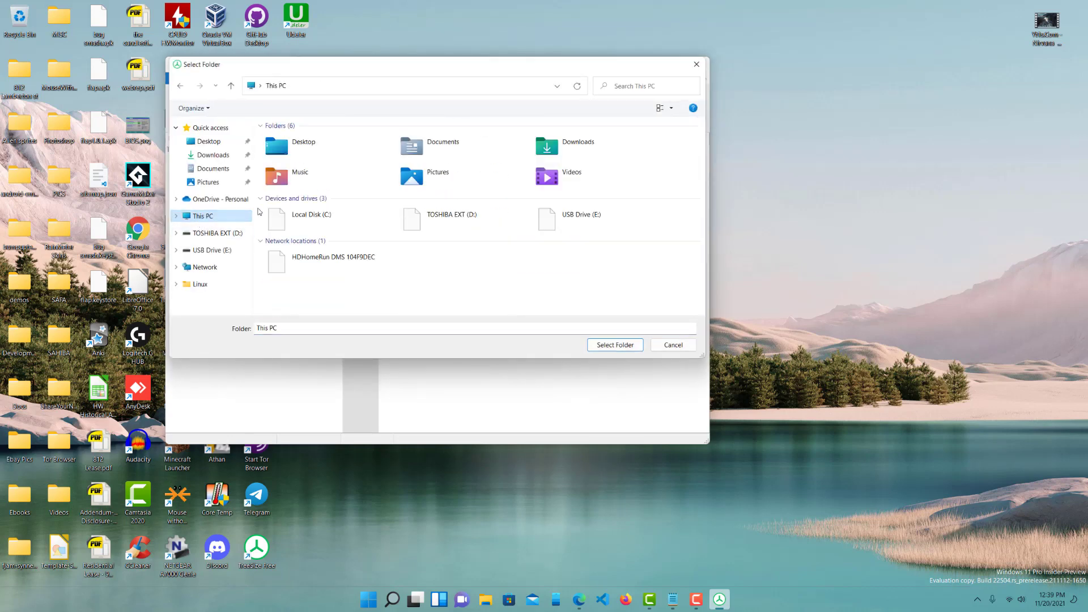
{"action": "left_click", "coordinate": [270, 215]}
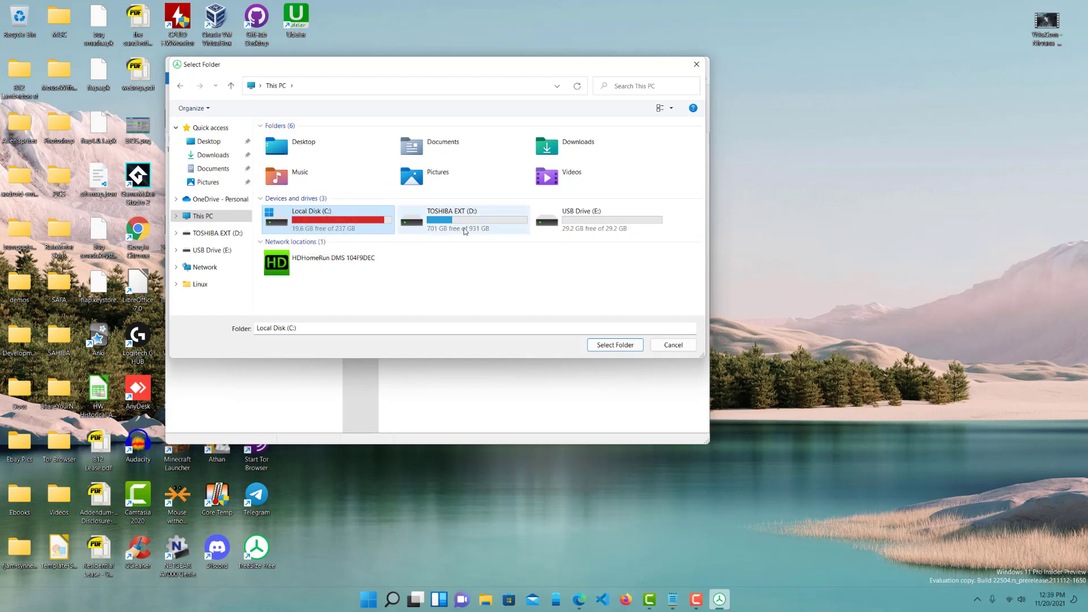
{"action": "left_click", "coordinate": [628, 347]}
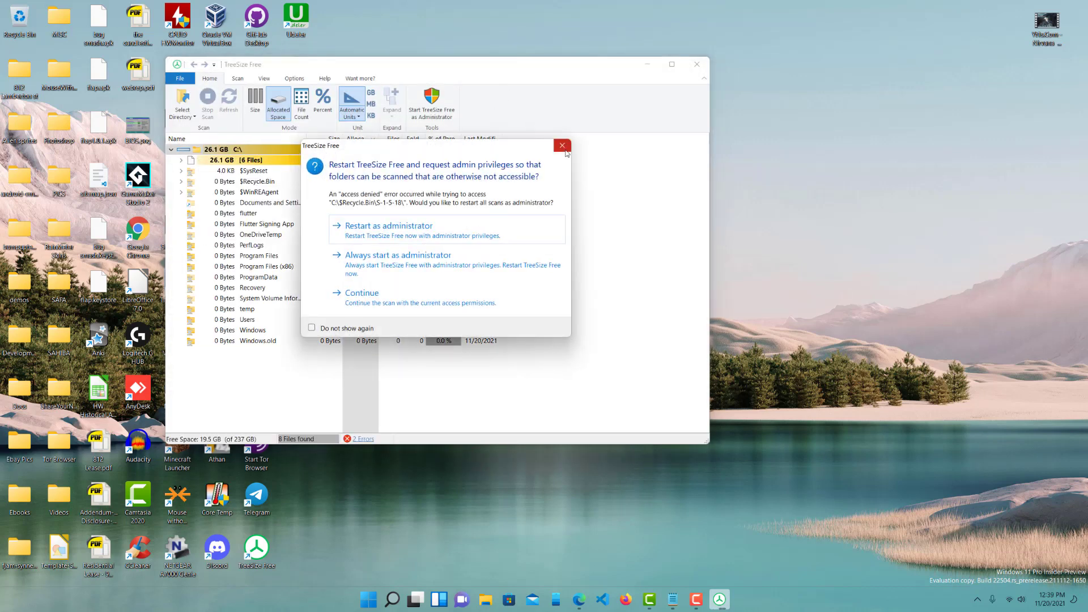
Dismiss the admin prompt, expand the root [6 Files] node and select hiberfil.sys (19.1 GB)
{"action": "left_click", "coordinate": [562, 145]}
{"action": "left_click_drag", "start_coordinate": [453, 64], "coordinate": [600, 74]}
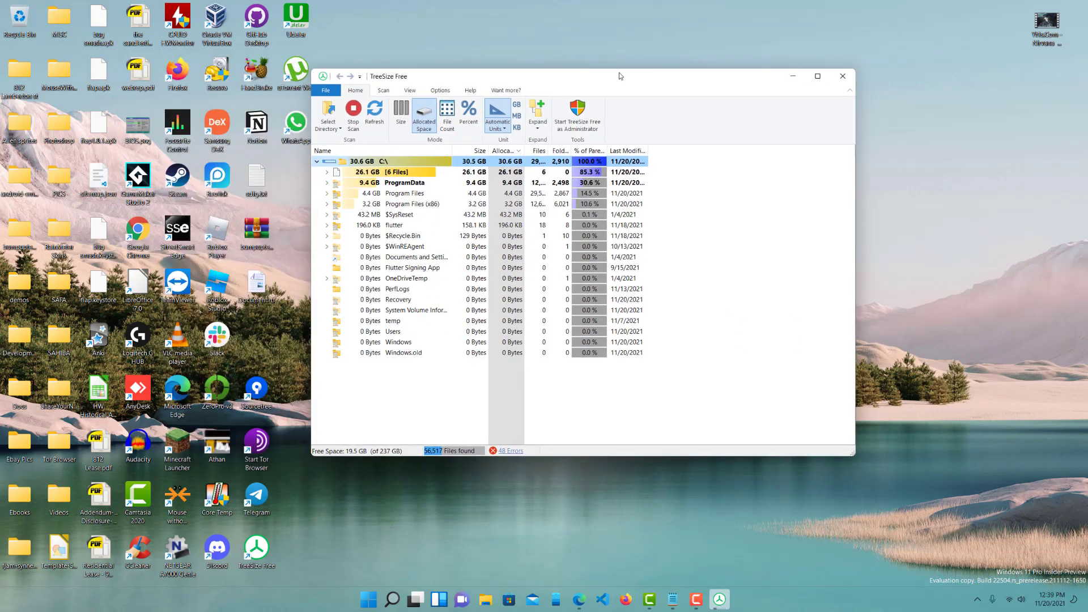
{"action": "left_click", "coordinate": [365, 170]}
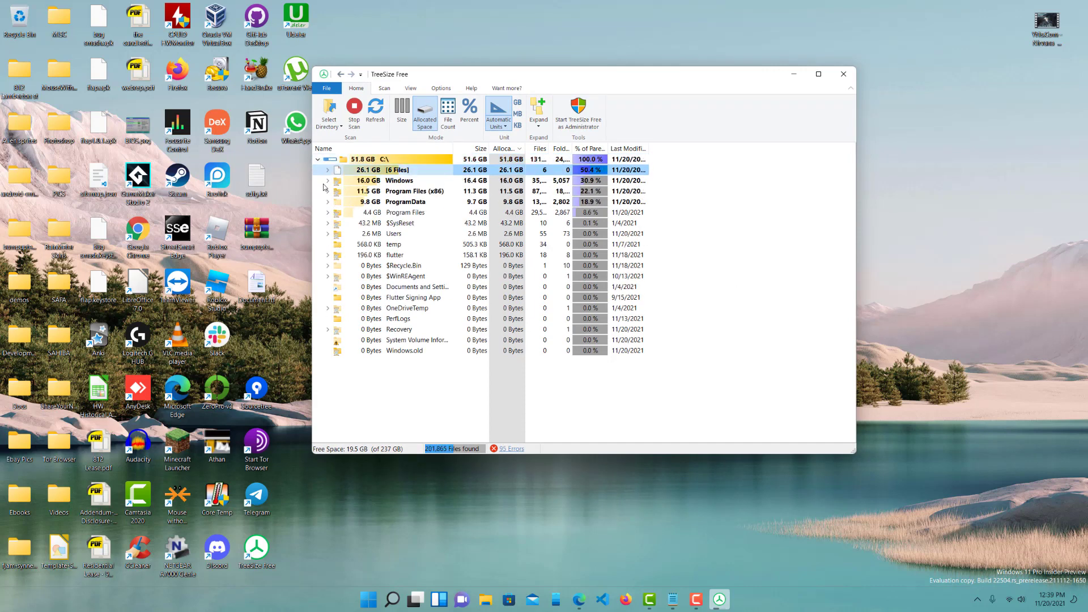
{"action": "left_click", "coordinate": [372, 181]}
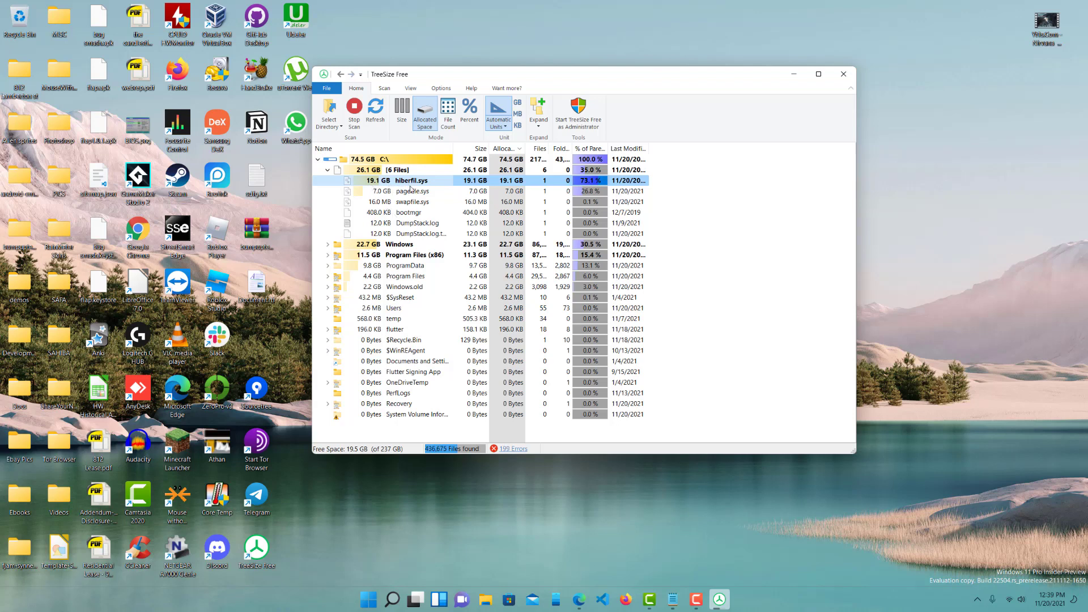
{"action": "mouse_move", "coordinate": [411, 189]}
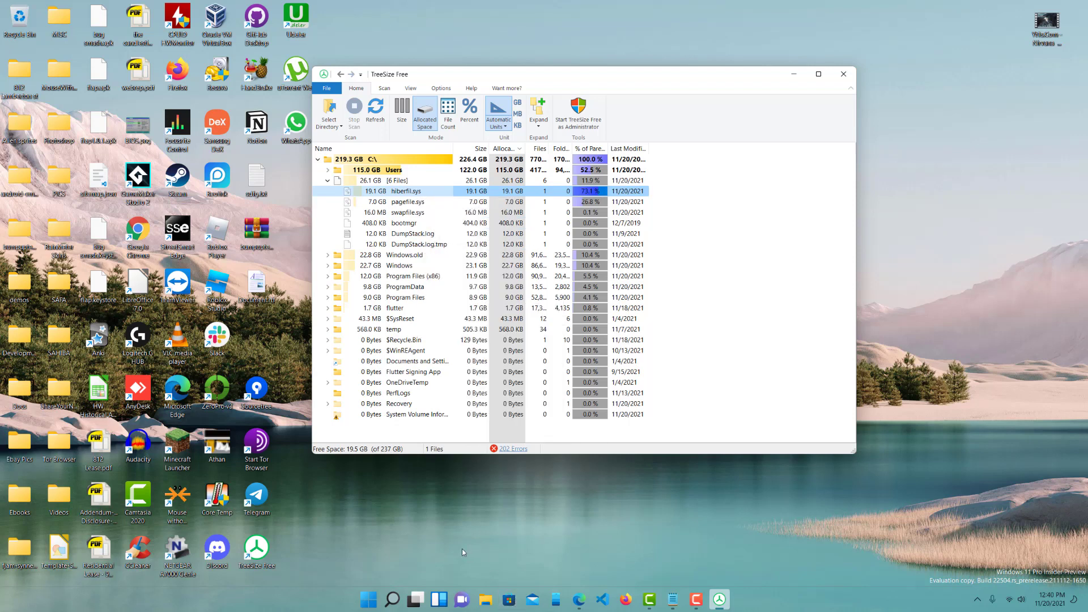
{"action": "left_click", "coordinate": [442, 569]}
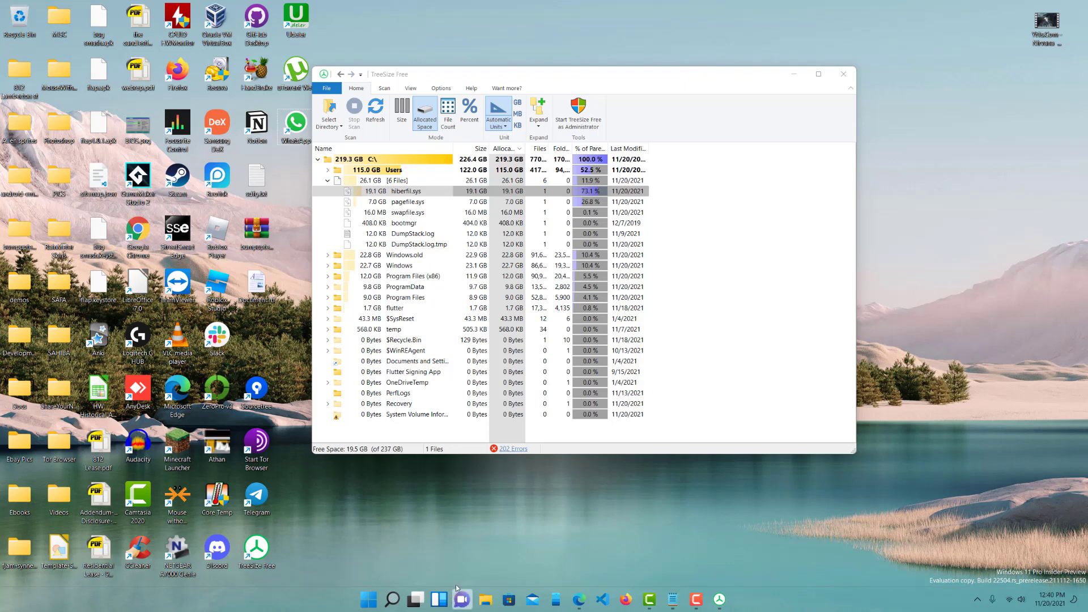
{"action": "left_click", "coordinate": [369, 599]}
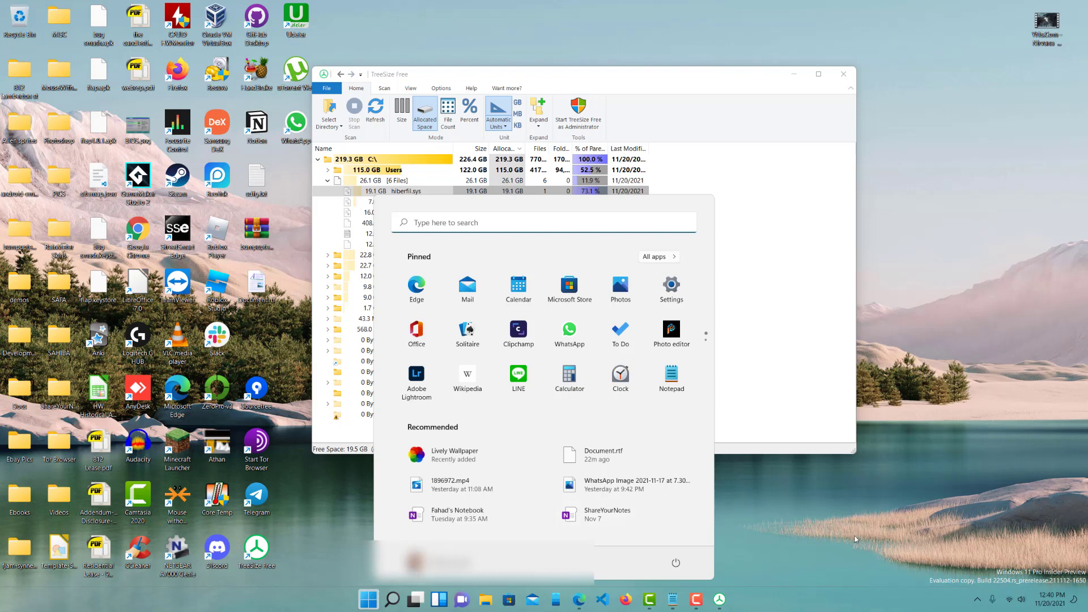
{"action": "left_click", "coordinate": [675, 564]}
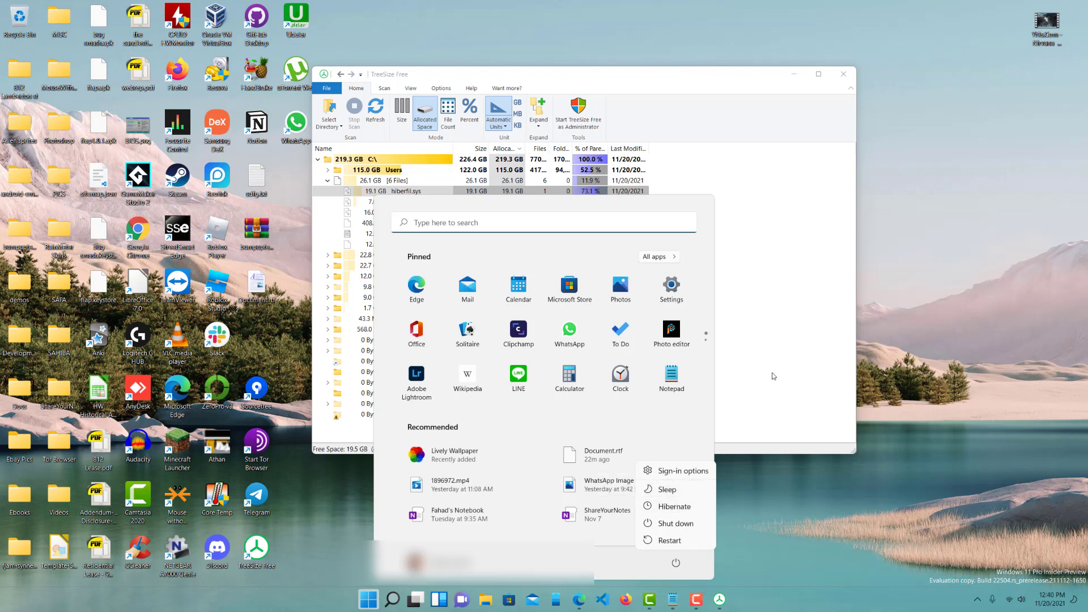
{"action": "key", "text": "Escape"}
Select hiberfil.sys in TreeSize and attempt to delete it from its context menu
{"action": "left_click", "coordinate": [407, 183]}
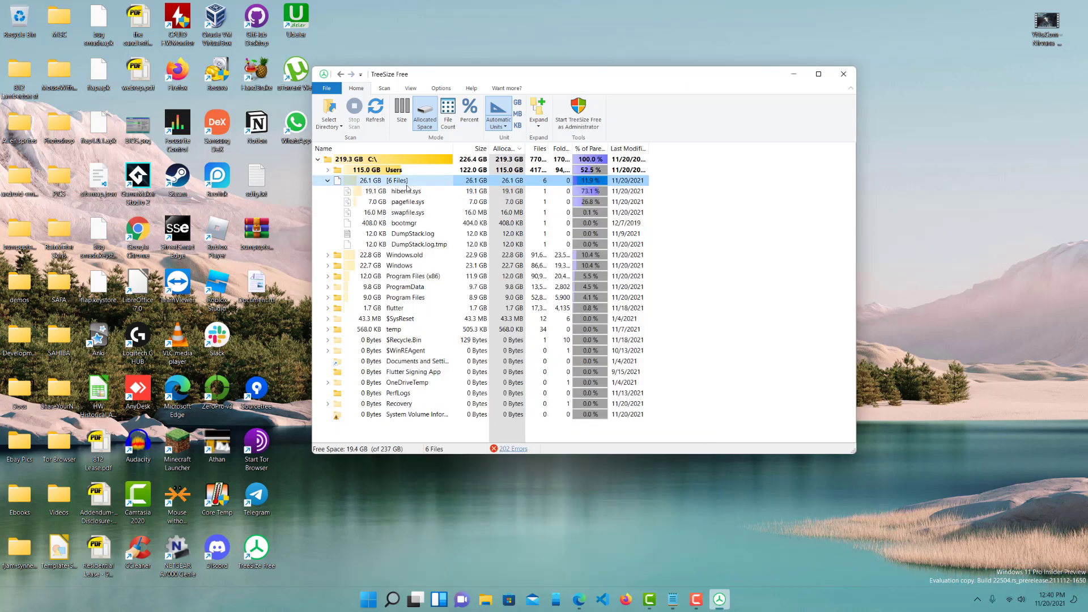
{"action": "left_click", "coordinate": [409, 192]}
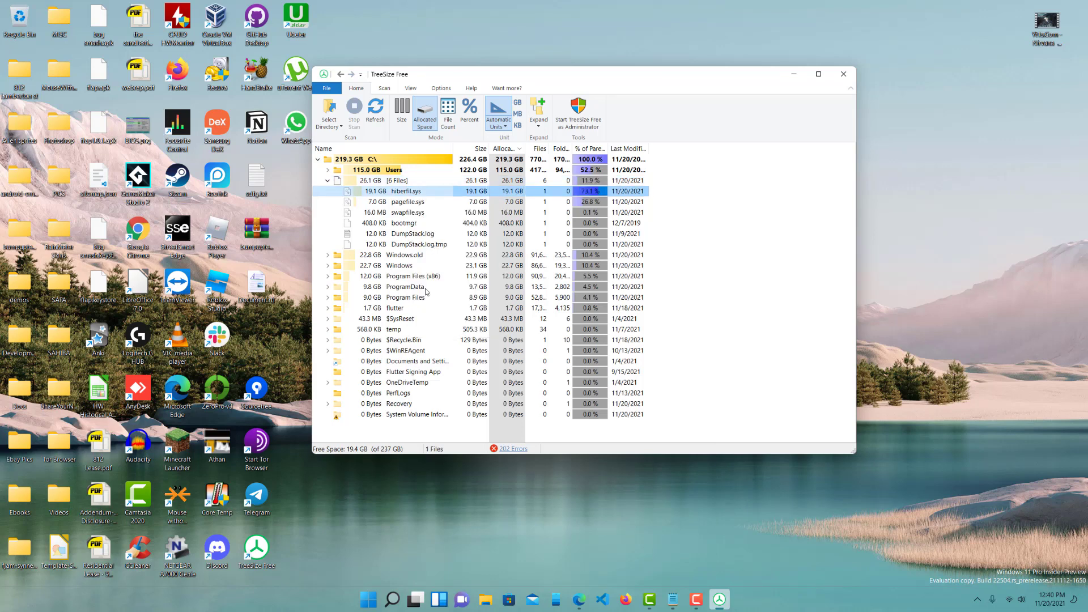
{"action": "left_click", "coordinate": [501, 491]}
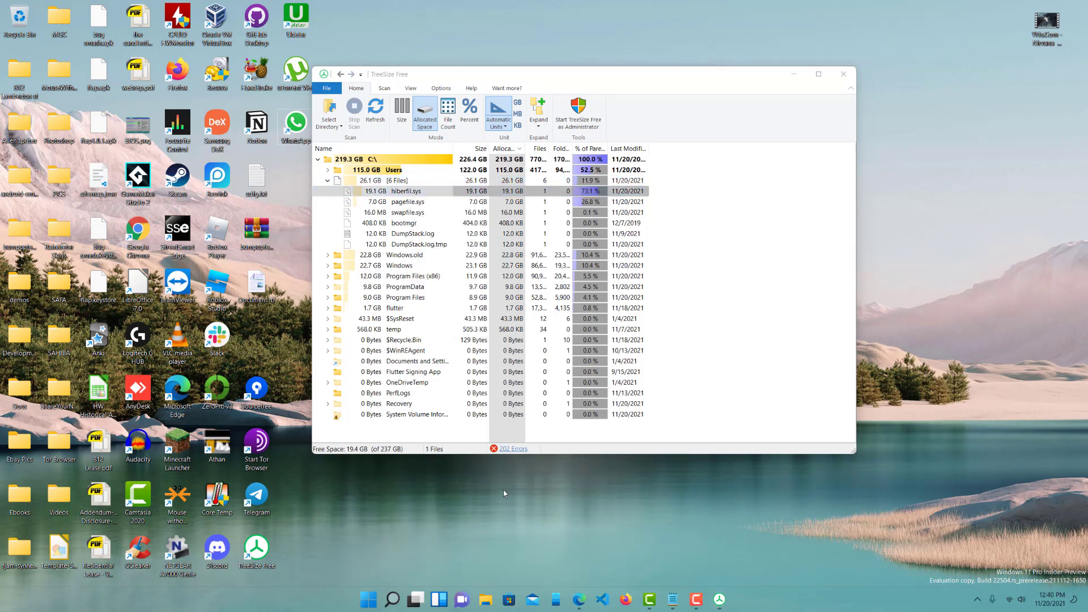
{"action": "left_click", "coordinate": [422, 191]}
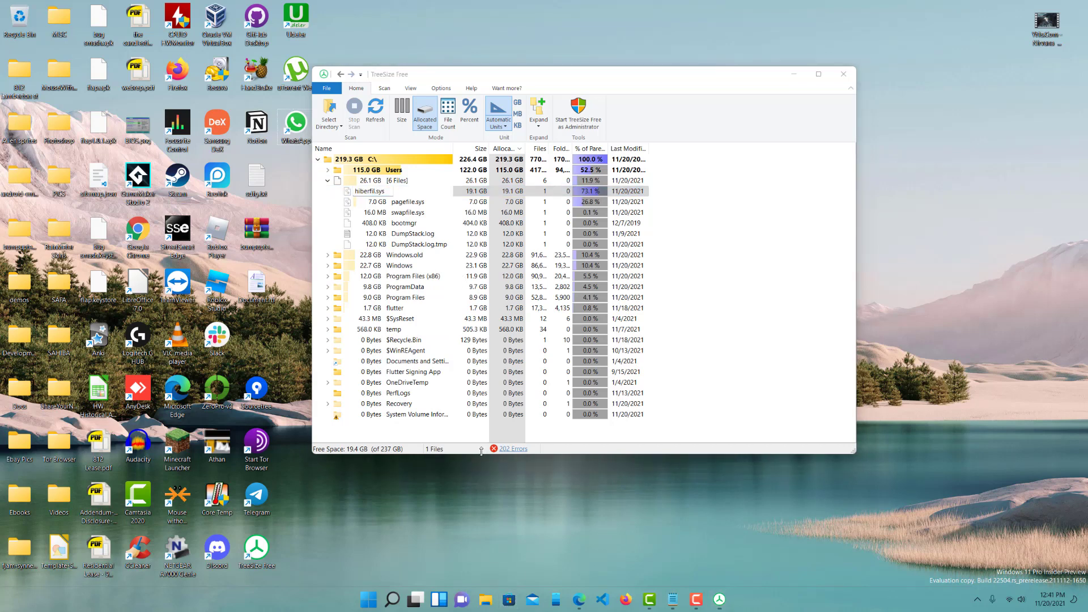
{"action": "right_click", "coordinate": [379, 195]}
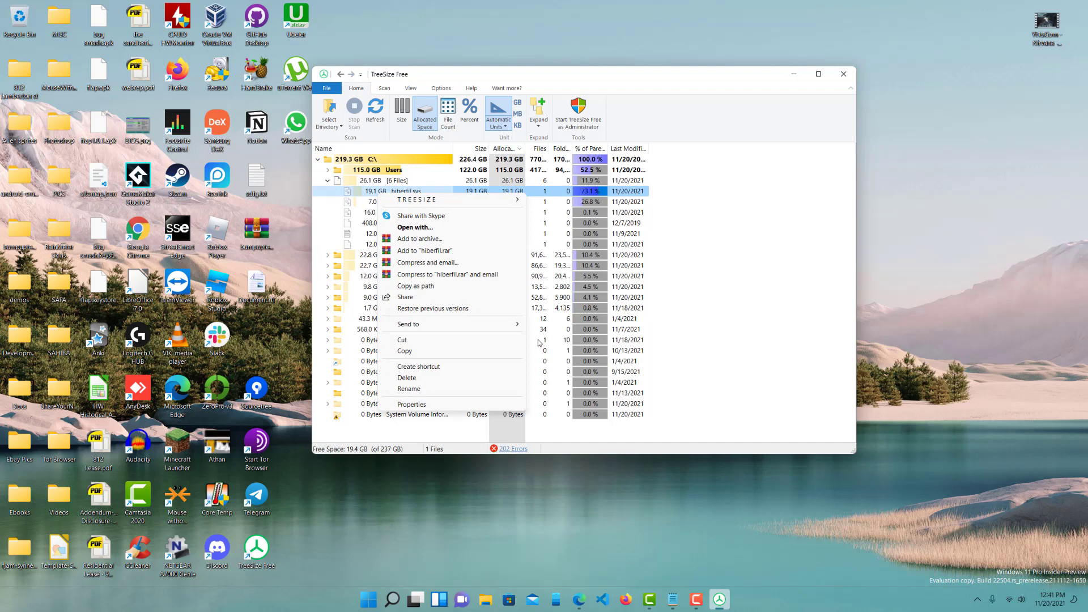
{"action": "left_click", "coordinate": [441, 383]}
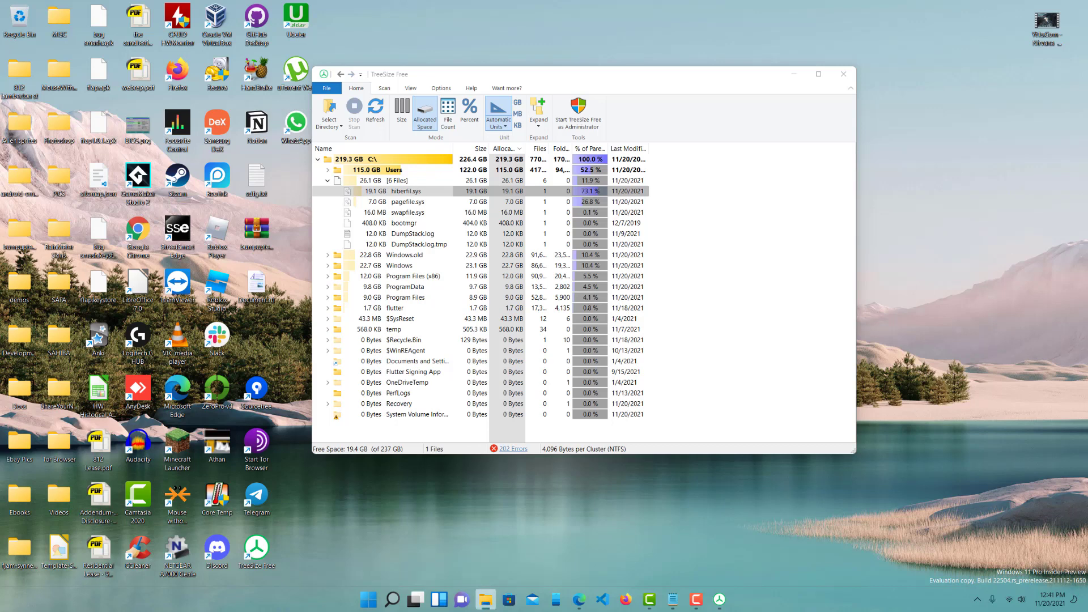
Open Local Disk (C:) from This PC in File Explorer
{"action": "left_click", "coordinate": [485, 599]}
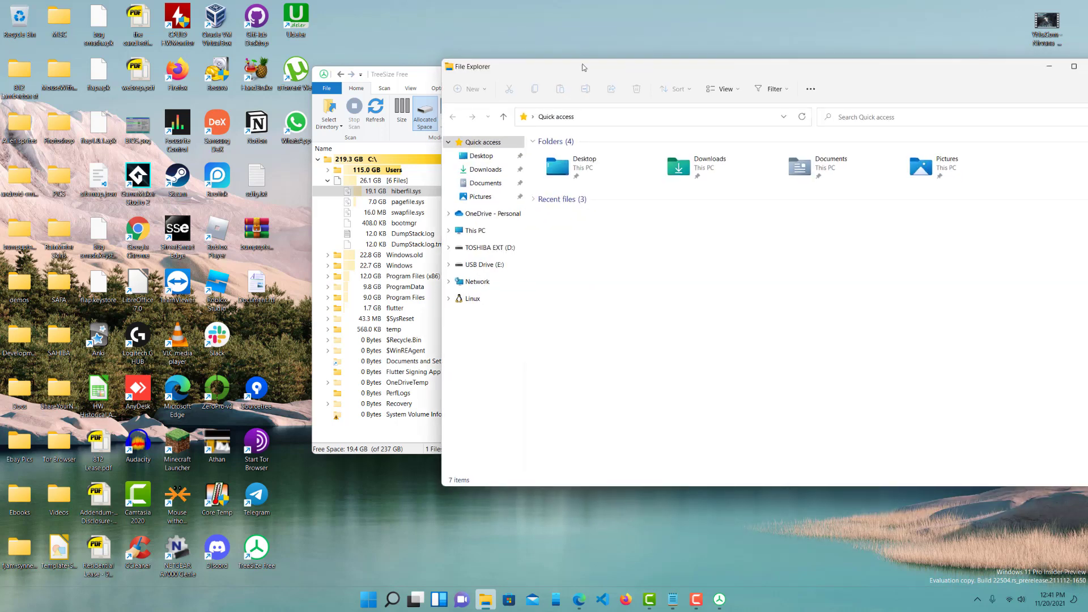
{"action": "left_click", "coordinate": [476, 230]}
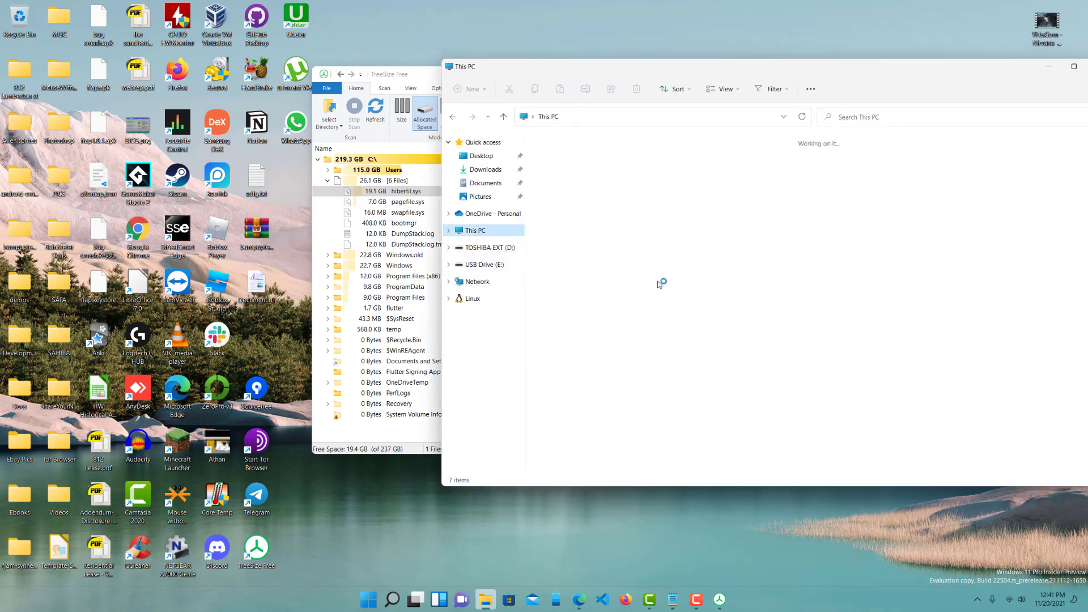
{"action": "double_click", "coordinate": [599, 231]}
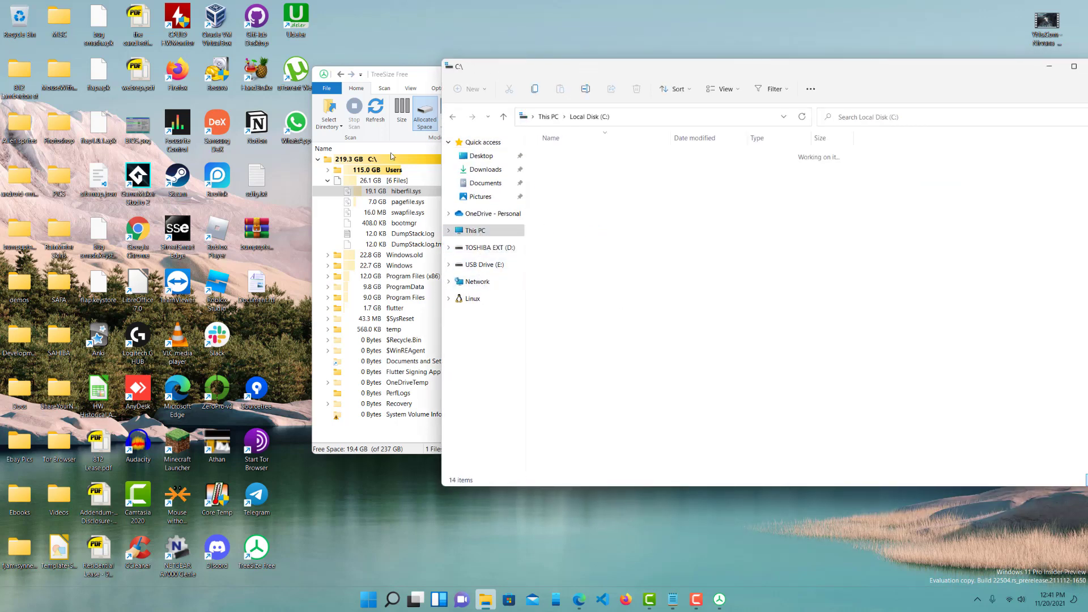
{"action": "left_click_drag", "start_coordinate": [616, 411], "coordinate": [568, 401]}
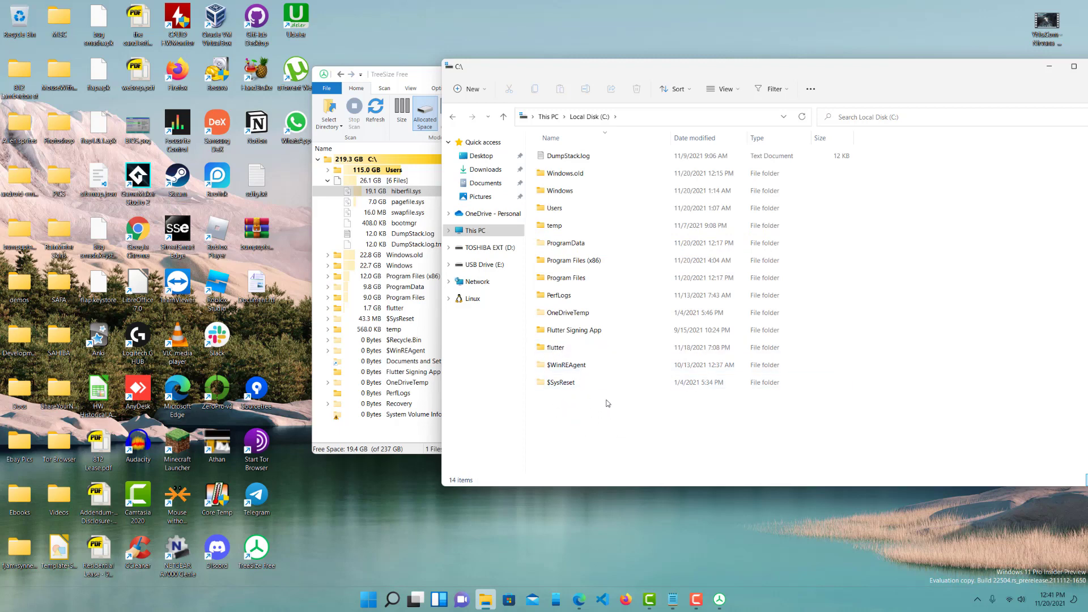
In File Explorer Options (searched as 'folder op'), uncheck Hide protected operating system files and confirm
{"action": "key", "text": "super"}
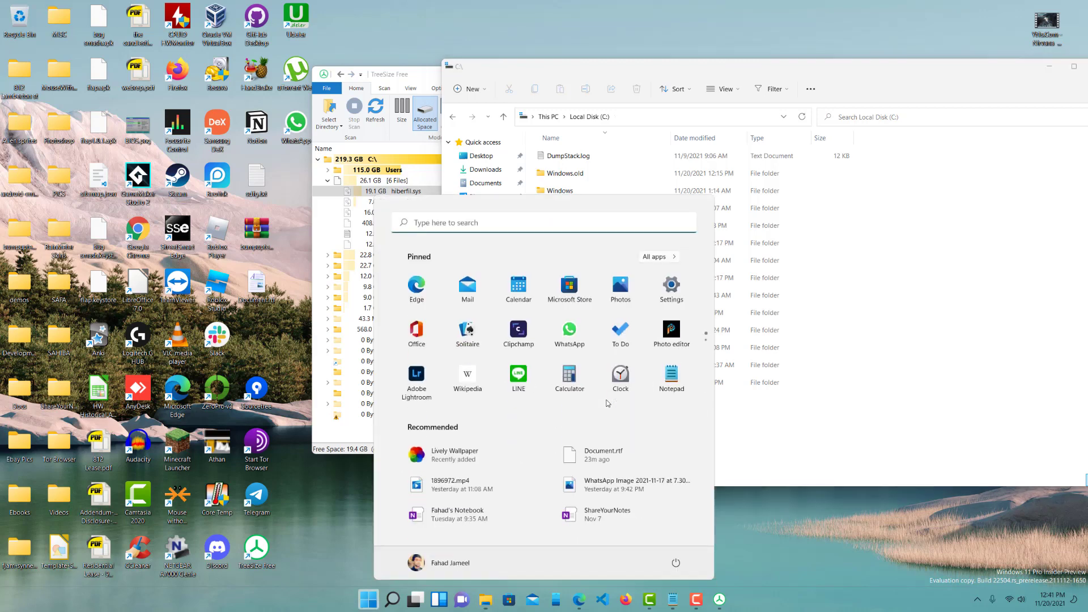
{"action": "type", "text": "folder op"}
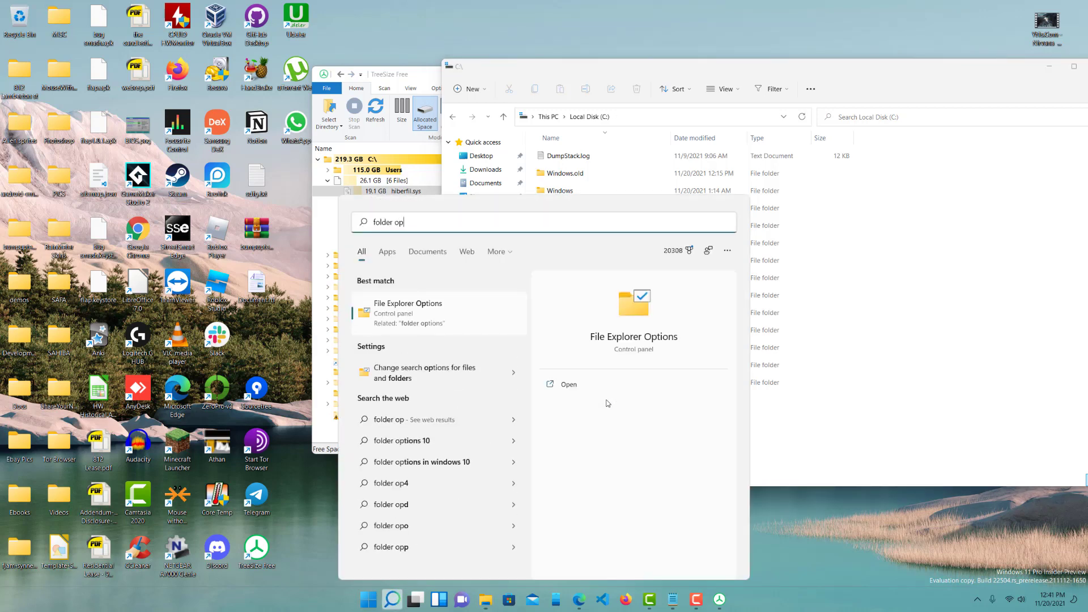
{"action": "key", "text": "Return"}
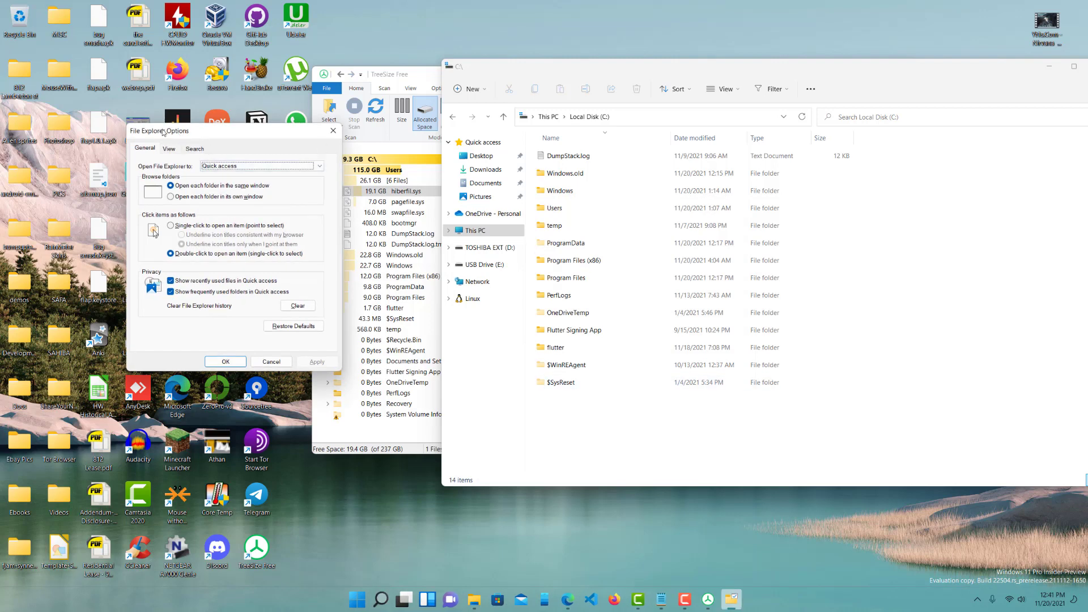
{"action": "left_click_drag", "start_coordinate": [168, 133], "coordinate": [255, 141]}
{"action": "left_click", "coordinate": [256, 157]}
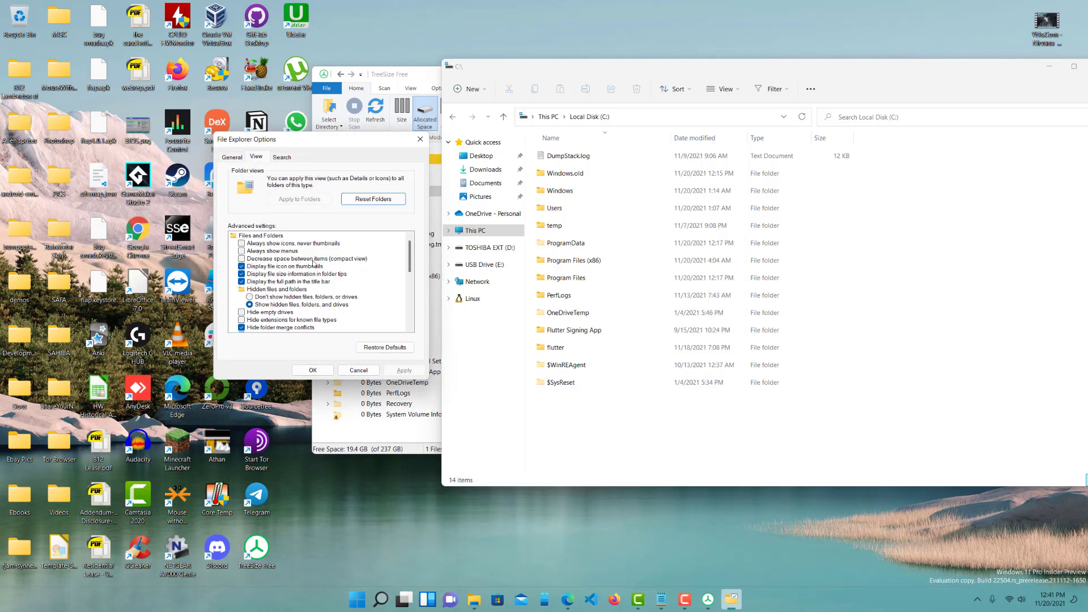
{"action": "scroll", "coordinate": [306, 261], "scroll_direction": "down", "scroll_amount": 2}
{"action": "scroll", "coordinate": [316, 270], "scroll_direction": "down", "scroll_amount": 1}
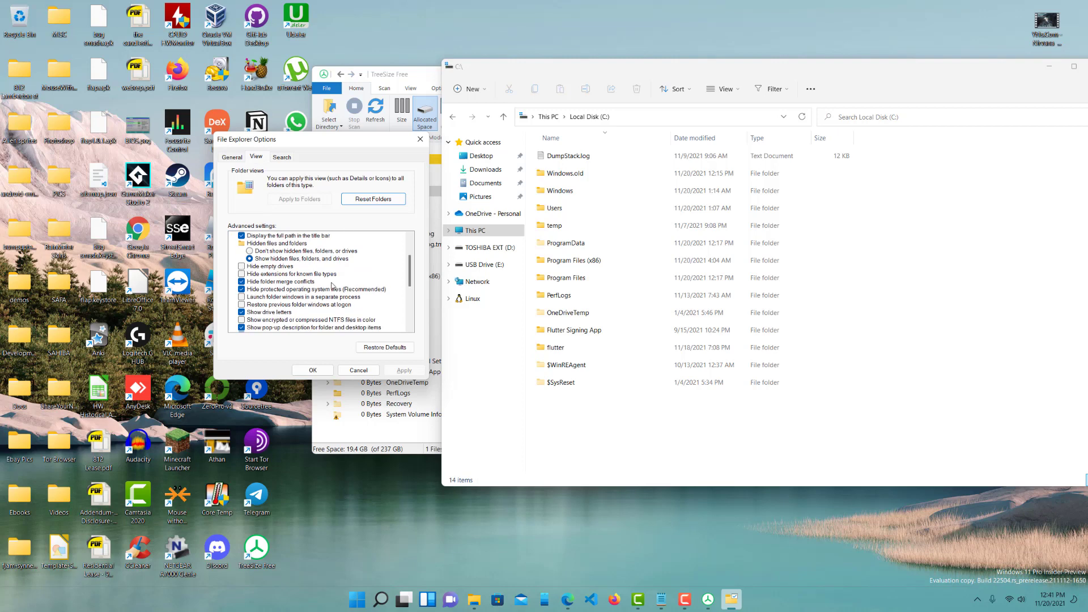
{"action": "left_click", "coordinate": [252, 290]}
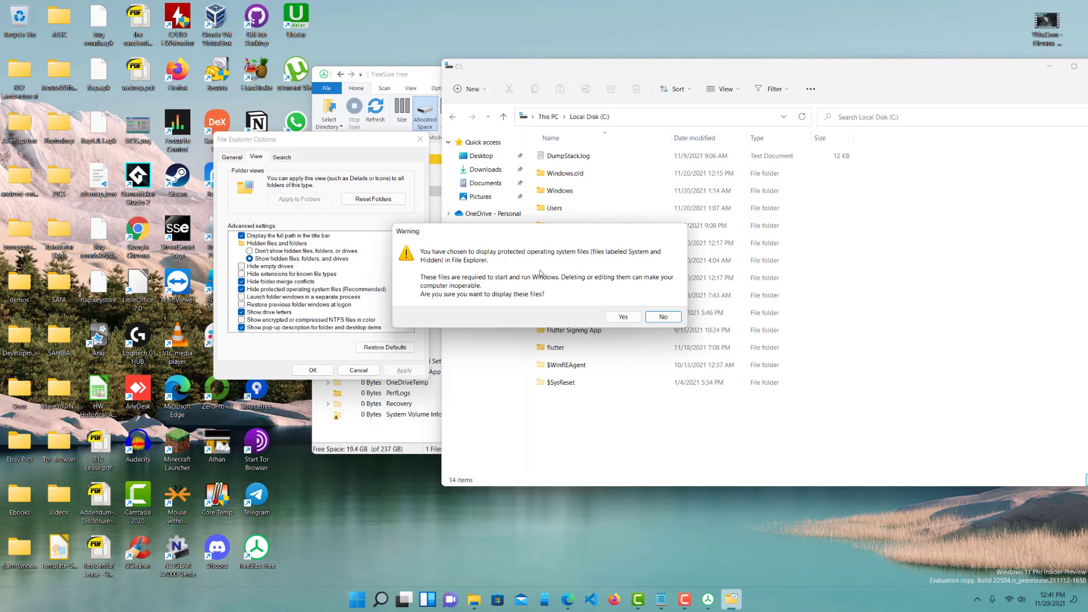
{"action": "left_click", "coordinate": [624, 316]}
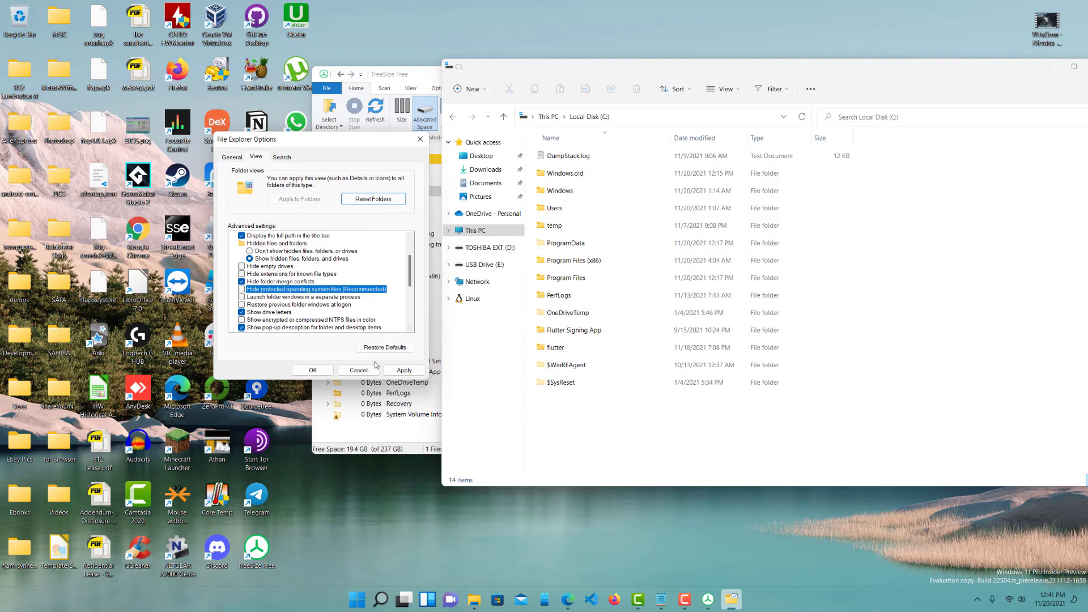
Apply the hidden-file settings and select hiberfil.sys and pagefile.sys in C:\ to check sizes
{"action": "left_click", "coordinate": [400, 372]}
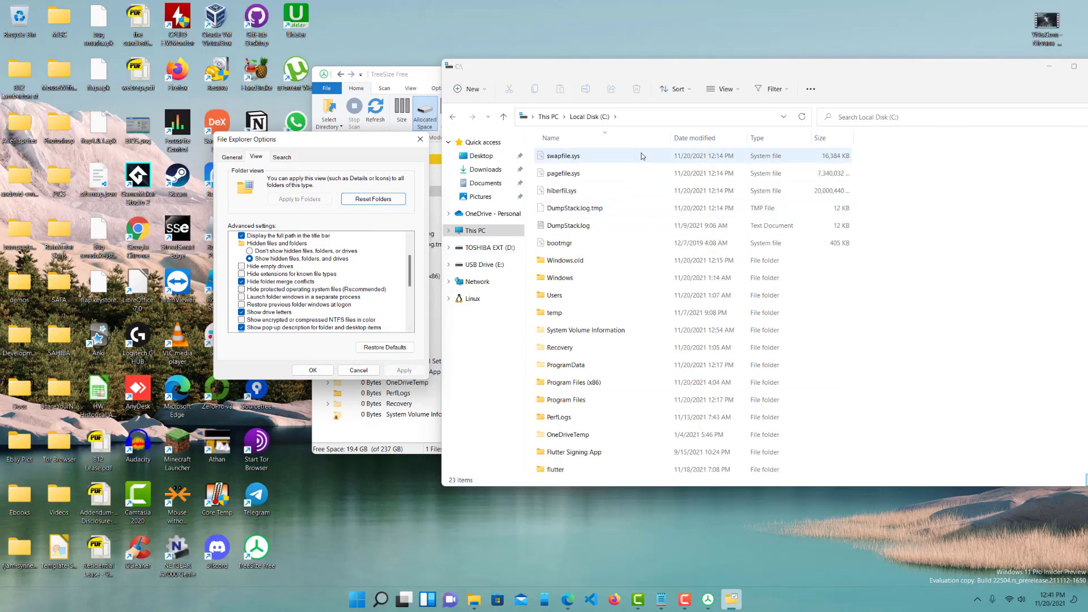
{"action": "left_click", "coordinate": [635, 190]}
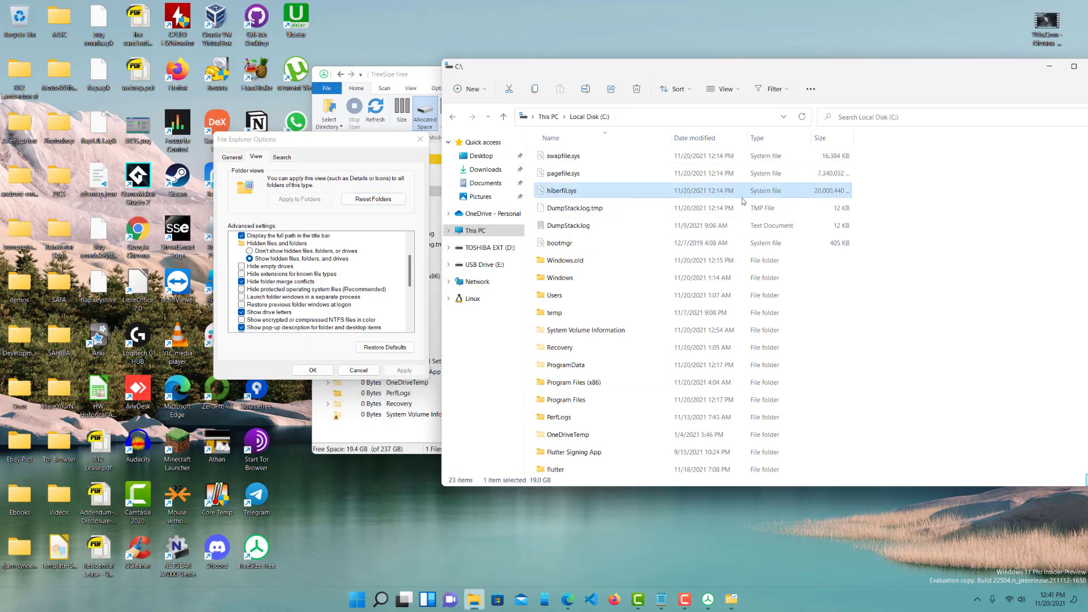
{"action": "mouse_move", "coordinate": [674, 185]}
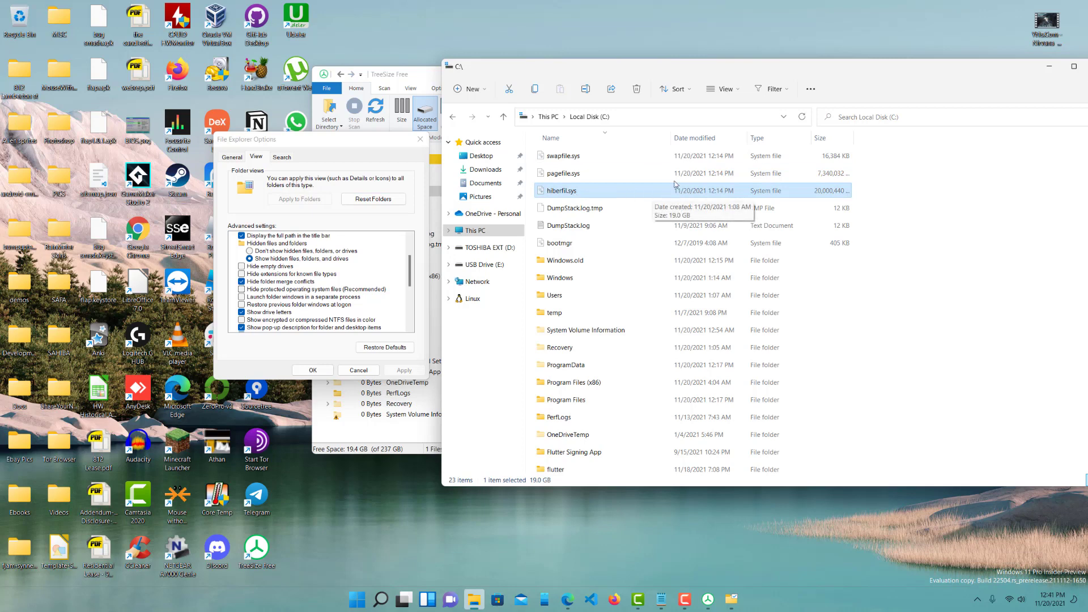
{"action": "left_click", "coordinate": [634, 174]}
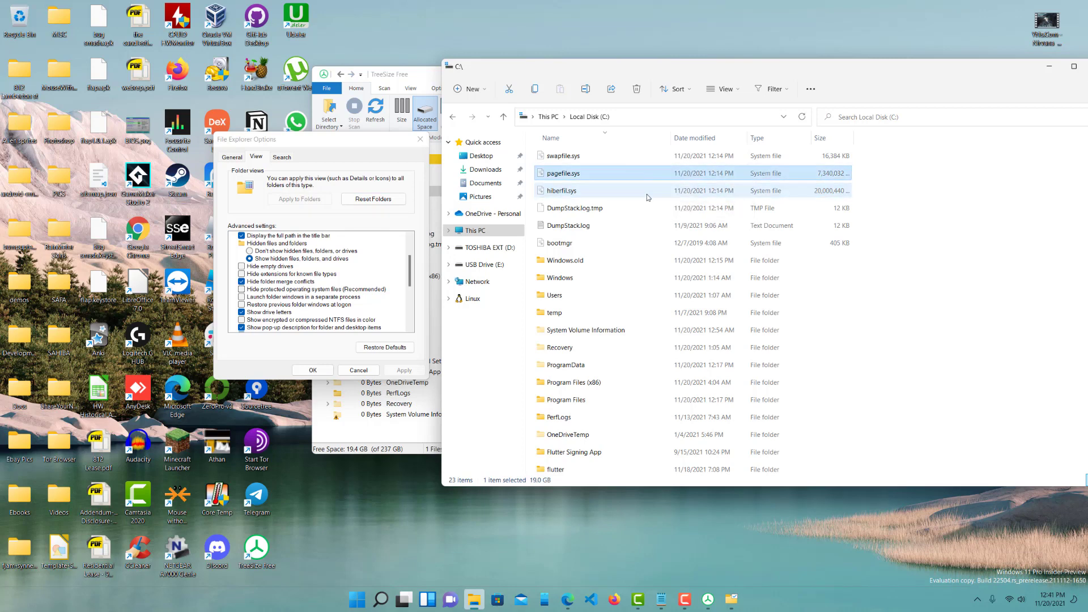
{"action": "left_click", "coordinate": [601, 195]}
Widen the Size column so hiberfil.sys shows 20,000,440 KB, then inspect and dismiss its actions
{"action": "left_click_drag", "start_coordinate": [405, 139], "coordinate": [315, 157]}
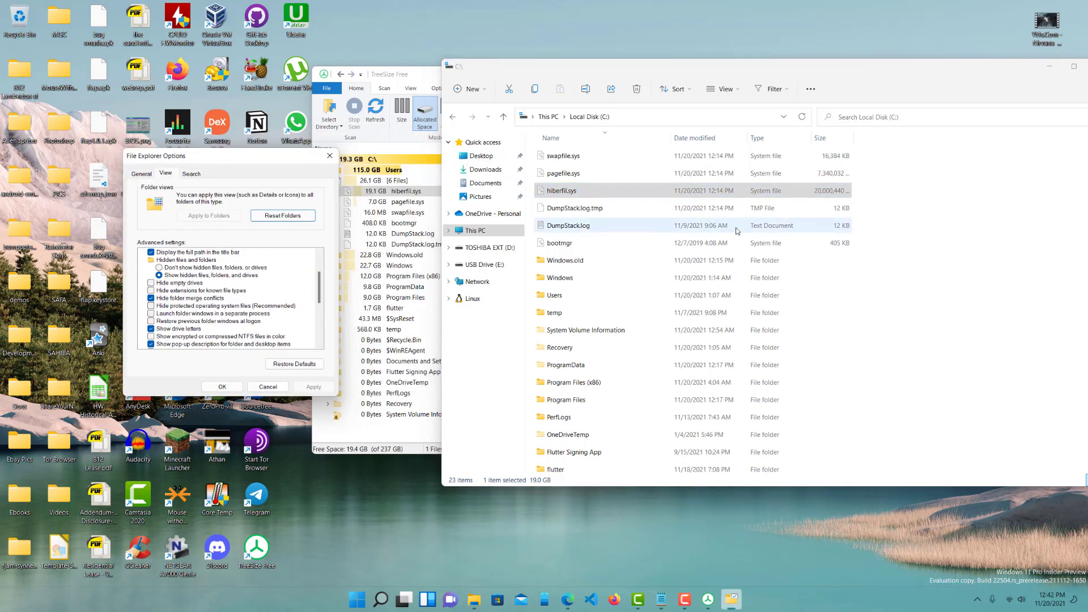
{"action": "left_click_drag", "start_coordinate": [852, 138], "coordinate": [914, 137]}
{"action": "right_click", "coordinate": [586, 195]}
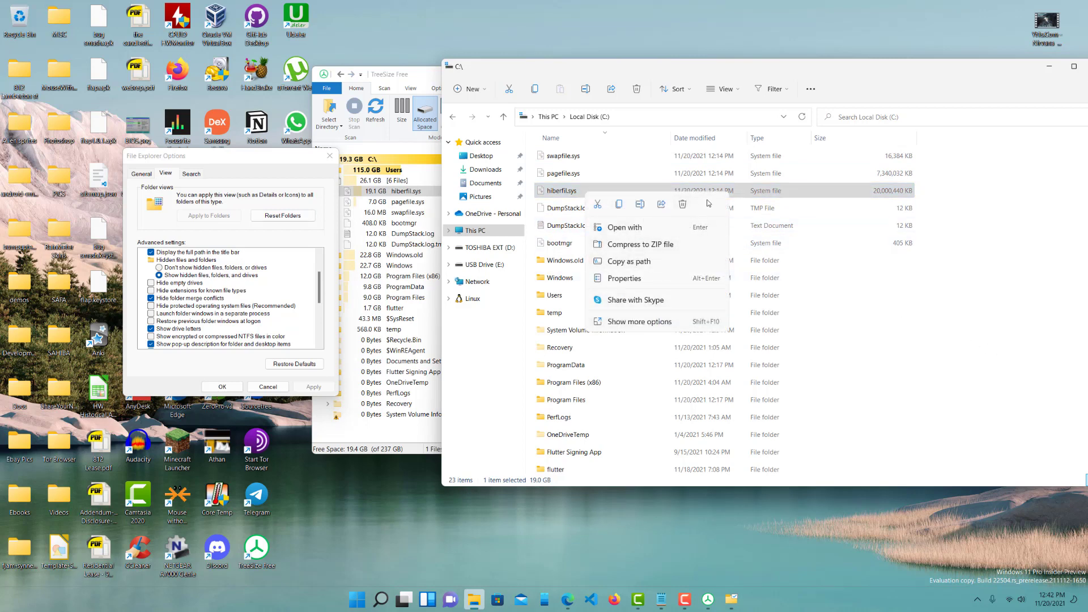
{"action": "left_click", "coordinate": [964, 308]}
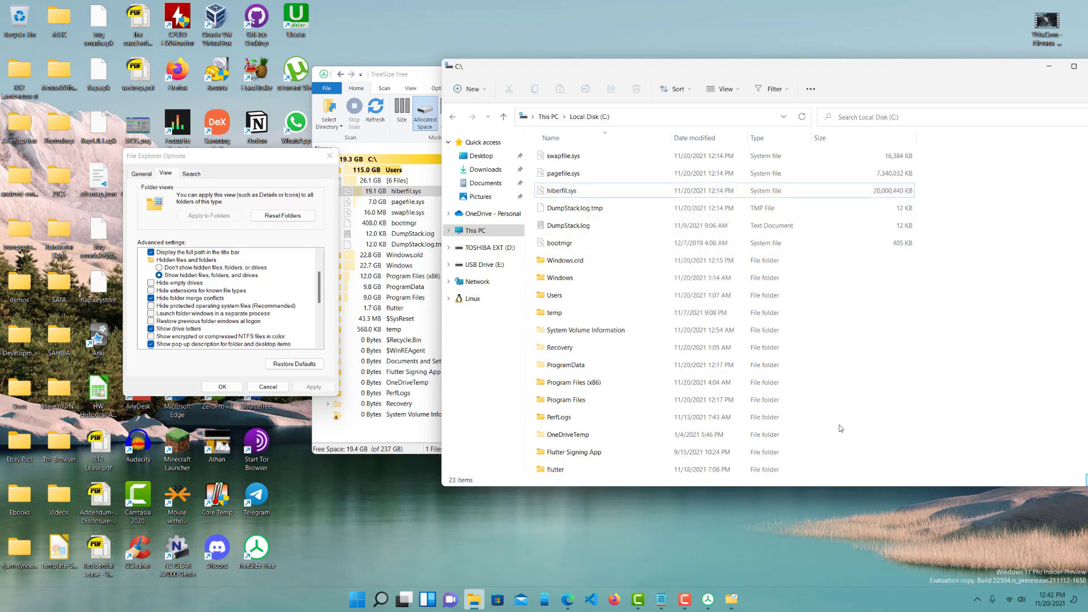
{"action": "left_click", "coordinate": [660, 599]}
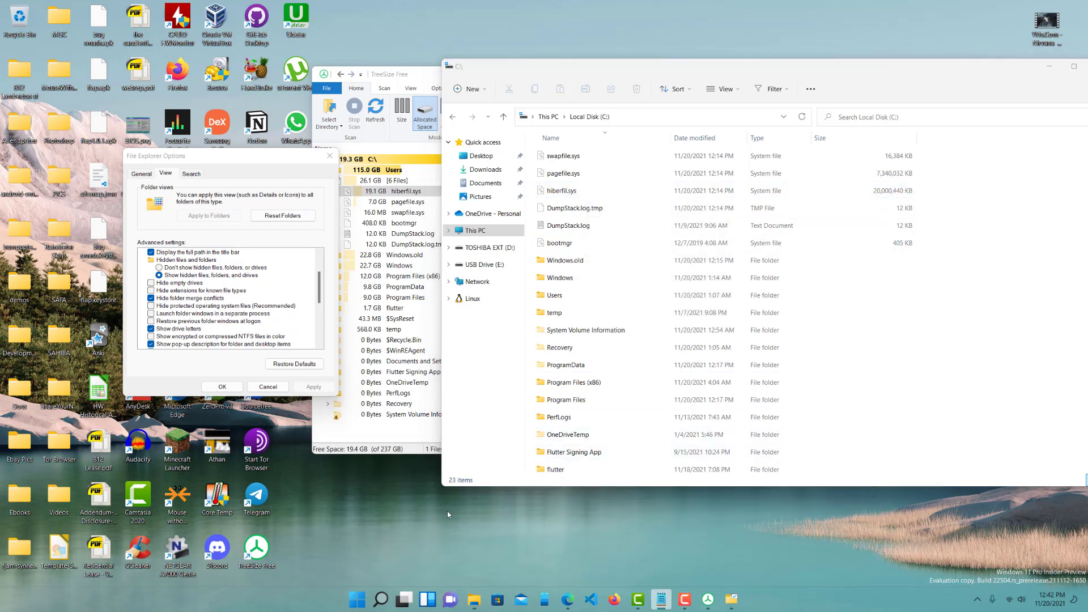
Launch Command Prompt via Start and move up to the root of C: with cd .. twice
{"action": "key", "text": "super"}
{"action": "type", "text": "cmd"}
{"action": "key", "text": "Return"}
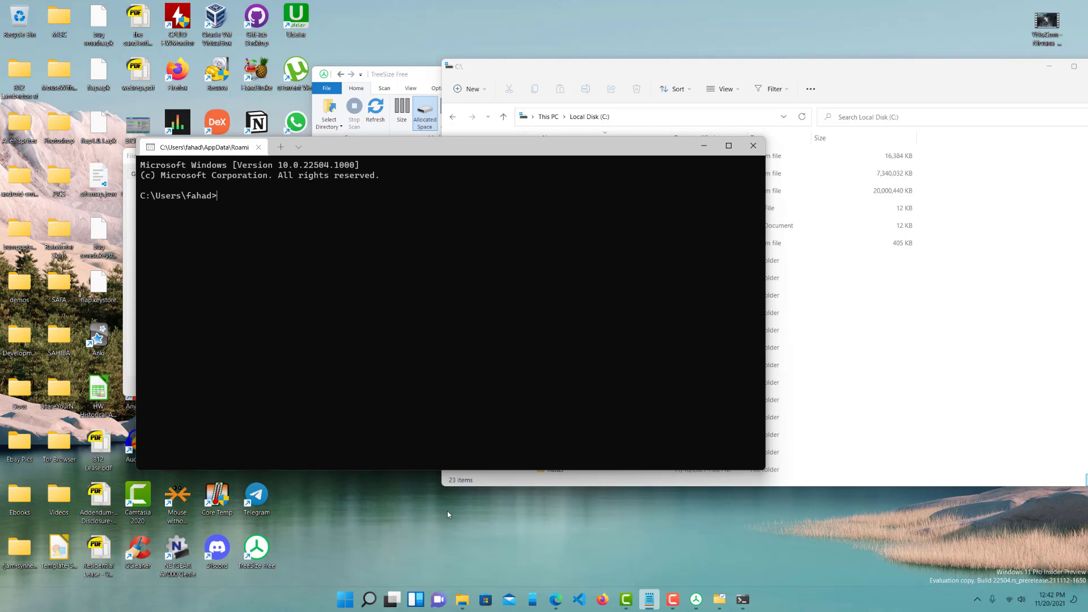
{"action": "type", "text": "cd .."}
{"action": "key", "text": "Return"}
{"action": "type", "text": "cd .."}
{"action": "key", "text": "Return"}
List the contents of C:\, settling on dir after lls and ls fail
{"action": "type", "text": "lls"}
{"action": "key", "text": "Return"}
{"action": "type", "text": "ls"}
{"action": "key", "text": "Return"}
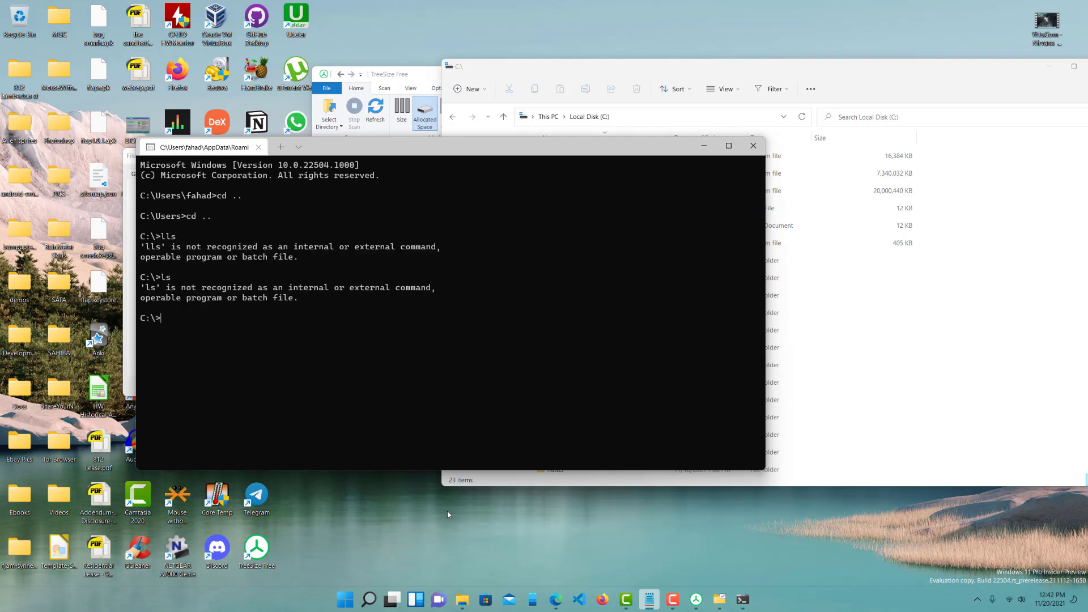
{"action": "type", "text": "dir"}
{"action": "key", "text": "Return"}
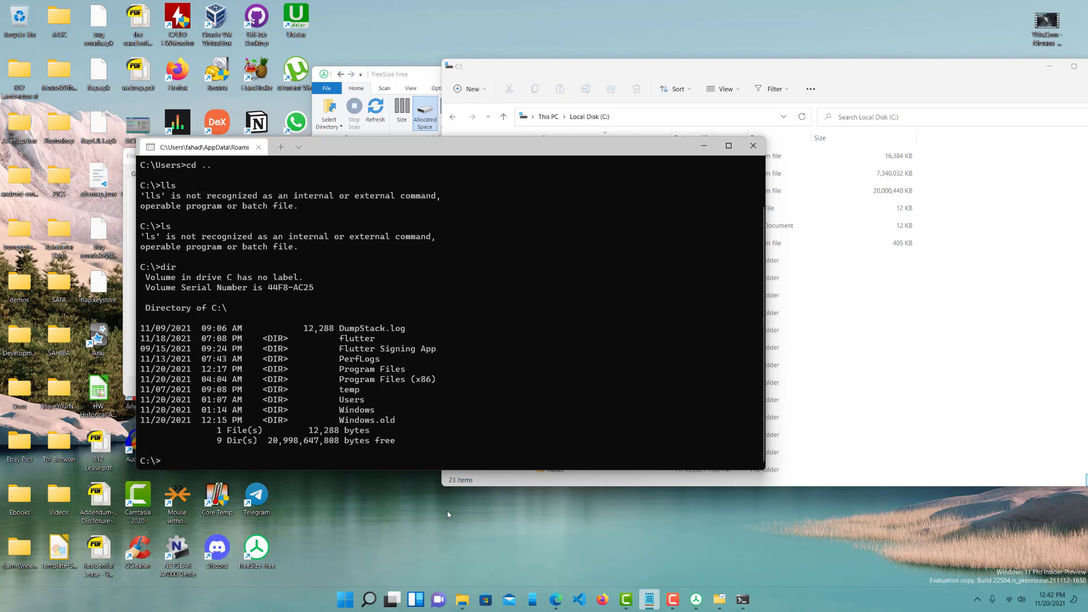
Run powercfg -h off, which is refused without admin rights, and search Start for cmd again
{"action": "type", "text": "powercfg -h off"}
{"action": "key", "text": "Return"}
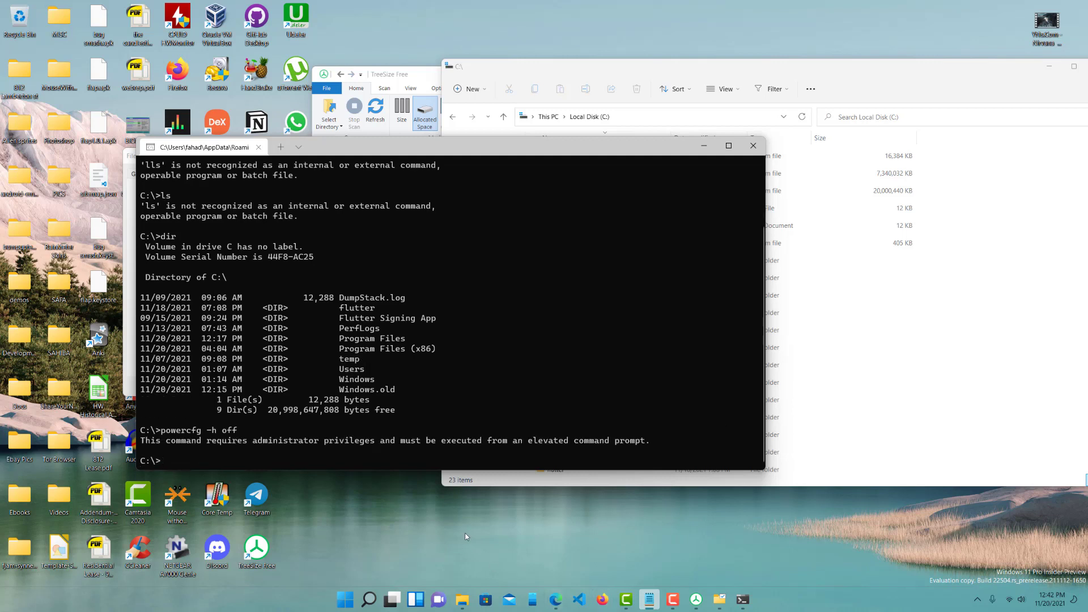
{"action": "key", "text": "super"}
{"action": "type", "text": "cmd"}
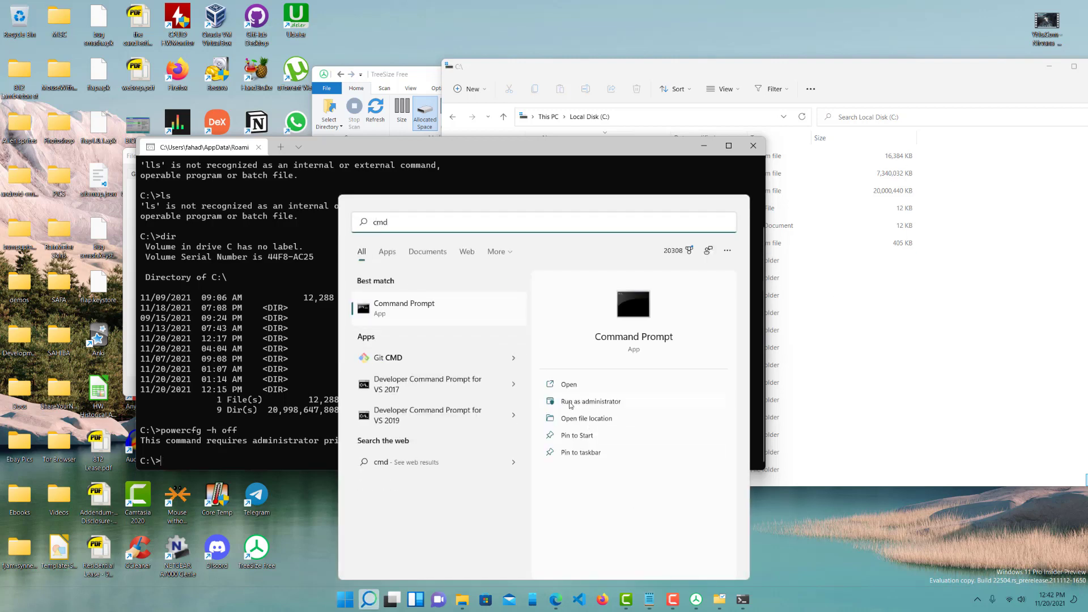
Run powercfg -h off in a Command Prompt started as administrator, disabling hibernation
{"action": "left_click", "coordinate": [714, 170]}
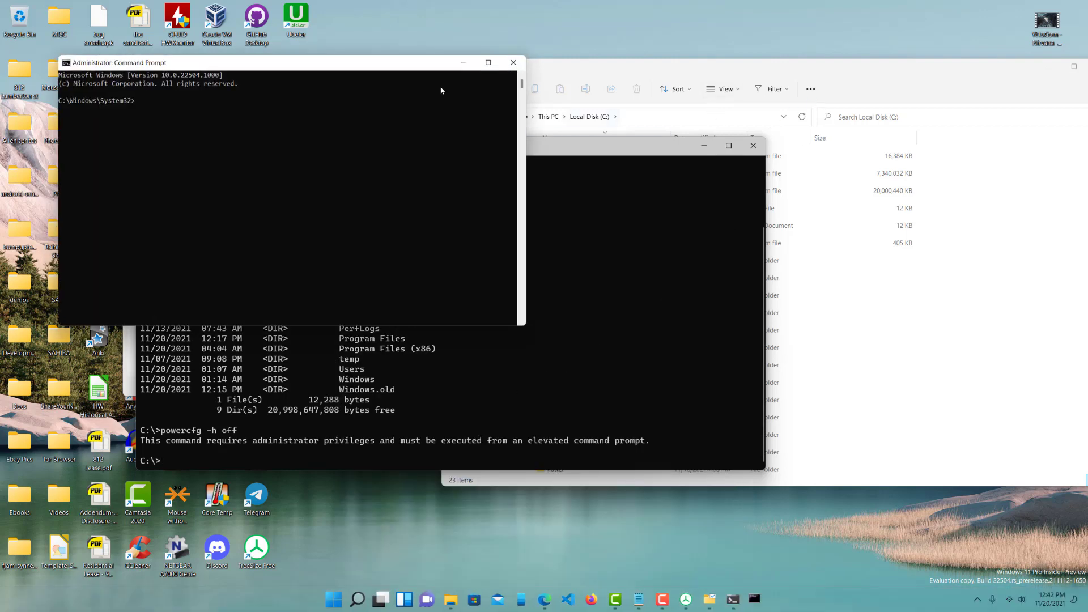
{"action": "left_click_drag", "start_coordinate": [388, 71], "coordinate": [792, 269]}
{"action": "left_click", "coordinate": [748, 300]}
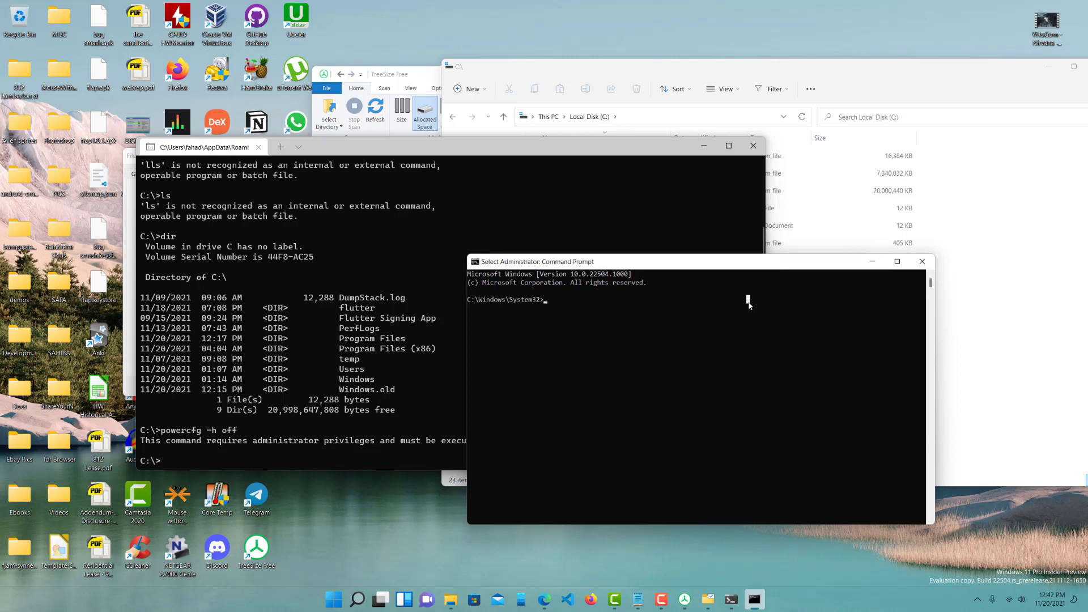
{"action": "type", "text": "powercfg  -h off"}
{"action": "key", "text": "Return"}
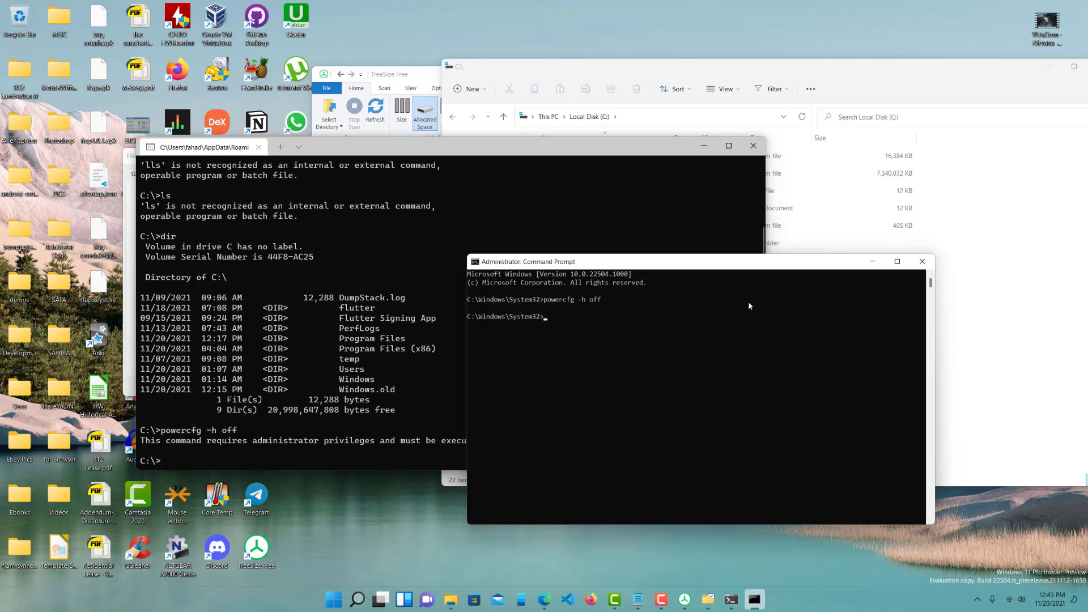
{"action": "left_click", "coordinate": [554, 310]}
{"action": "left_click", "coordinate": [547, 317]}
{"action": "key", "text": "Escape"}
{"action": "left_click", "coordinate": [1046, 264]}
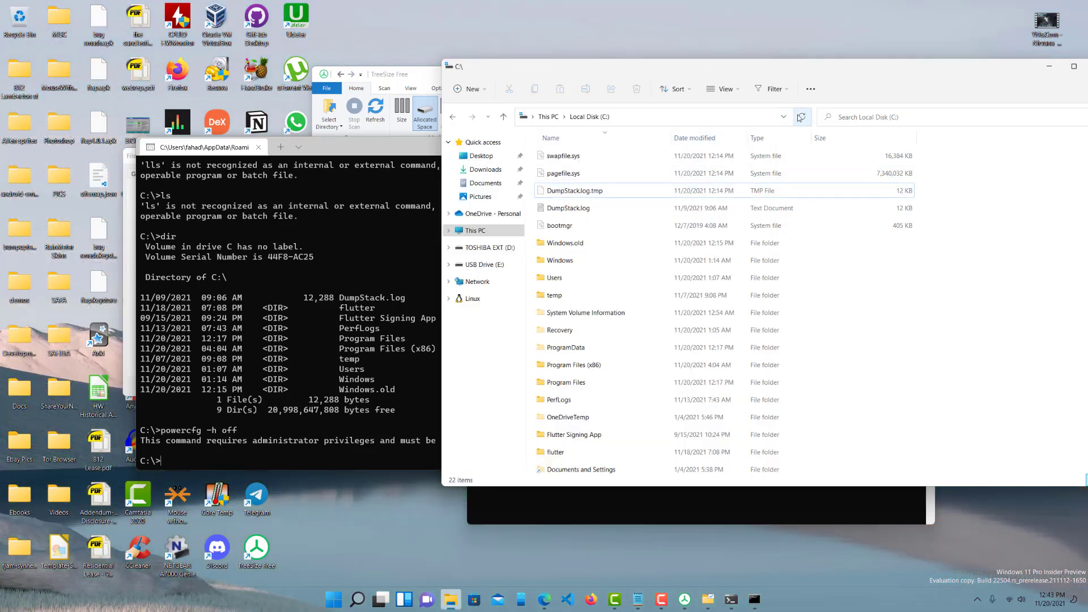
Check This PC, where Local Disk (C:) now reports 38.5 GB free of 237 GB
{"action": "key", "text": "Down"}
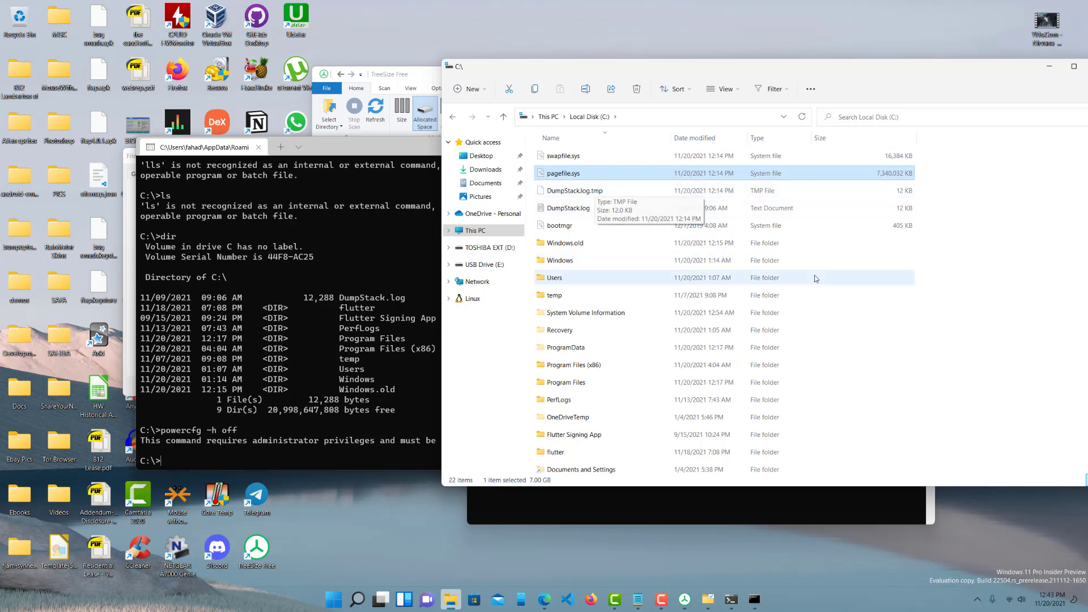
{"action": "key", "text": "ctrl+space"}
{"action": "left_click", "coordinate": [470, 231]}
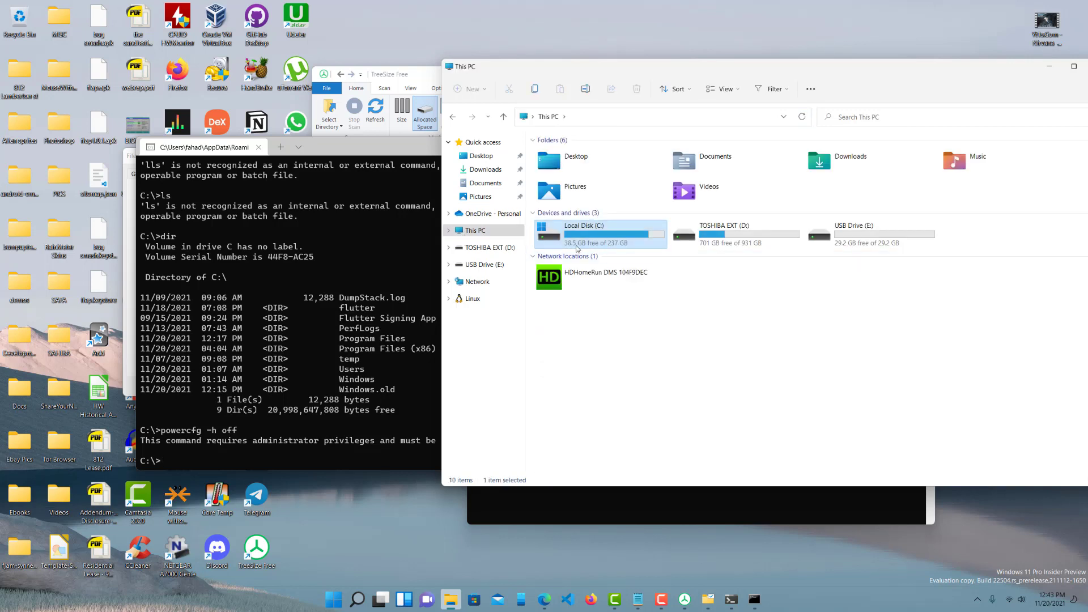
{"action": "left_click", "coordinate": [614, 347]}
{"action": "left_click_drag", "start_coordinate": [759, 63], "coordinate": [737, 70]}
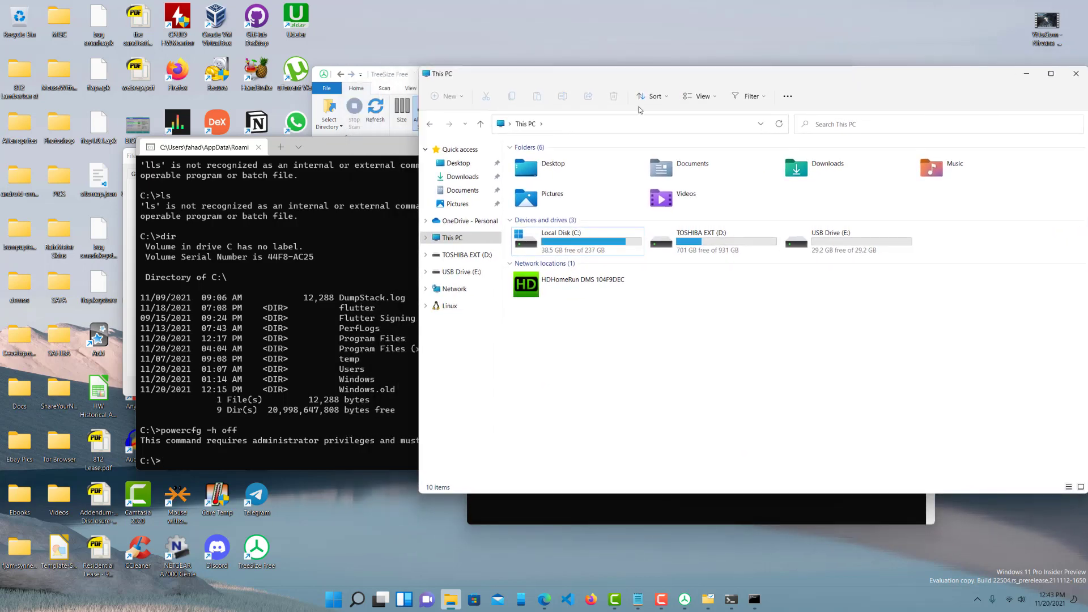
Back in C:\, check pagefile.sys (7,340,032 KB) and DumpStack.log.tmp sizes, with hiberfil.sys gone
{"action": "left_click", "coordinate": [431, 124]}
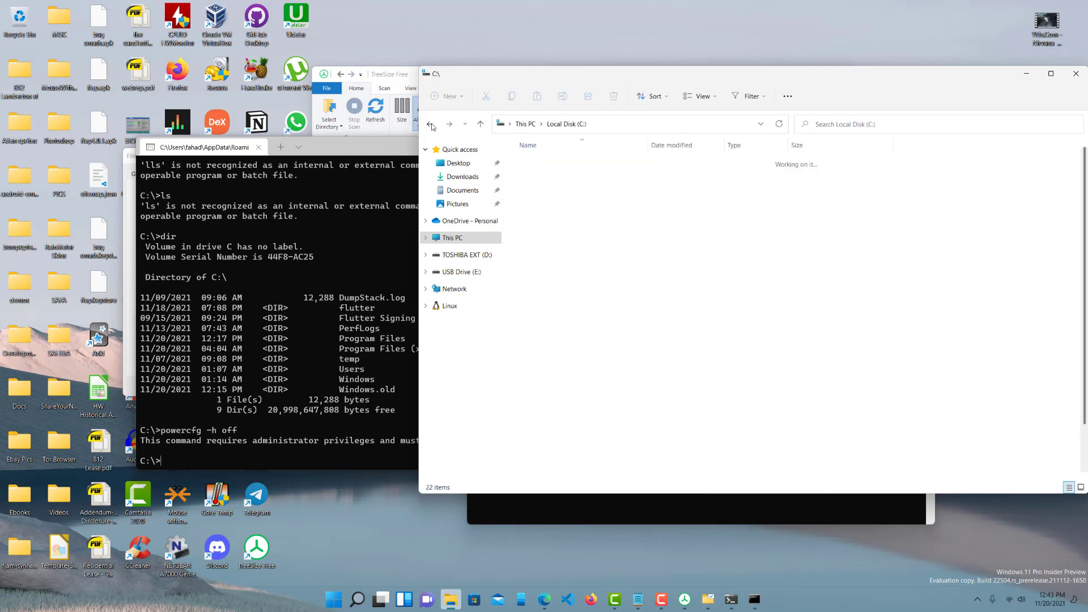
{"action": "left_click", "coordinate": [533, 181]}
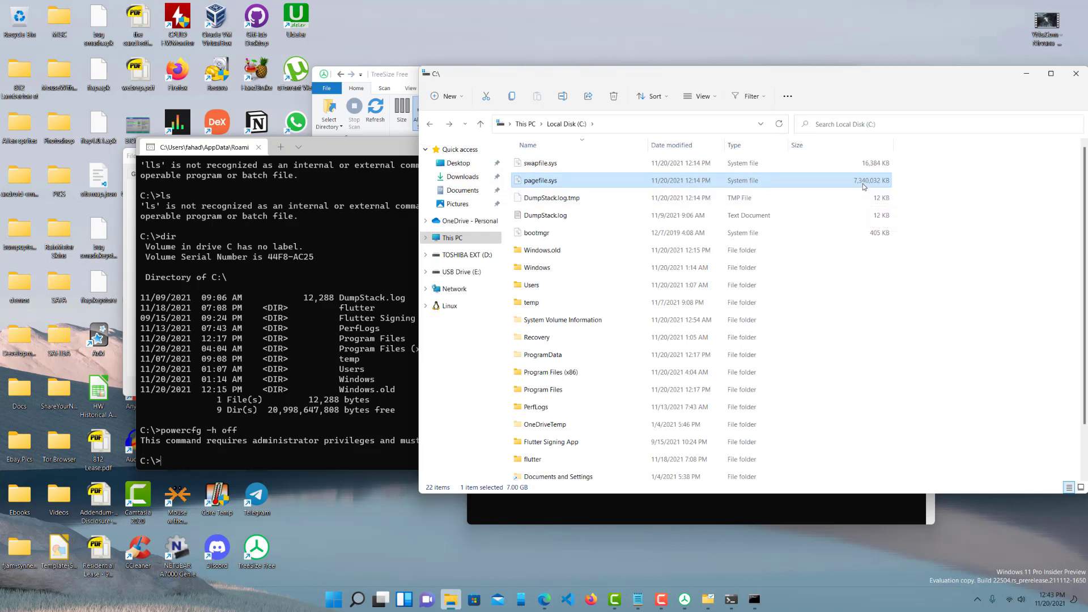
{"action": "left_click", "coordinate": [695, 51]}
{"action": "left_click", "coordinate": [809, 196]}
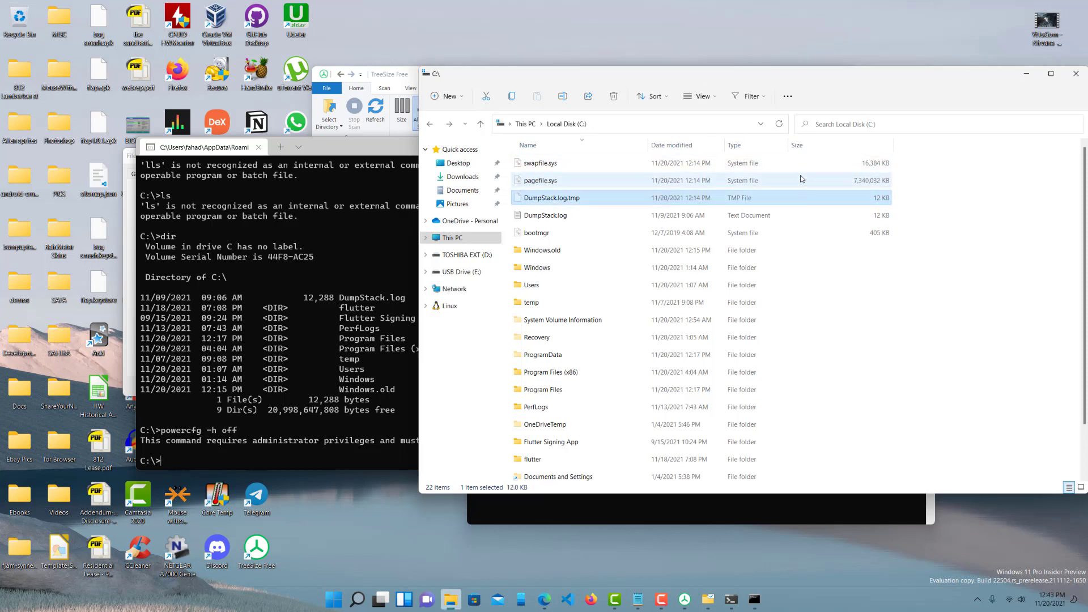
{"action": "left_click", "coordinate": [800, 179]}
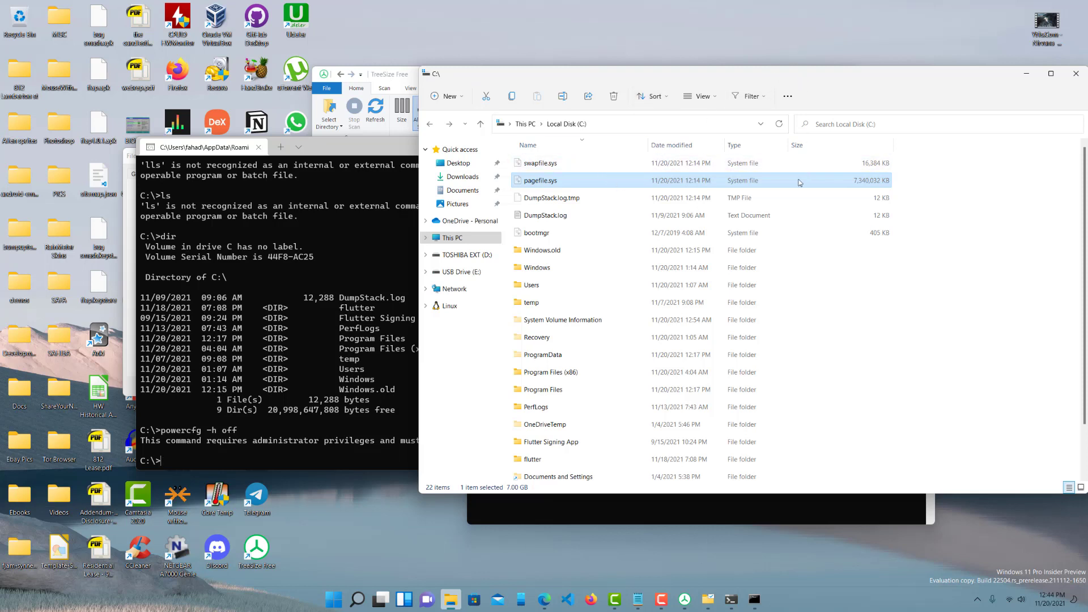
{"action": "left_click", "coordinate": [838, 19]}
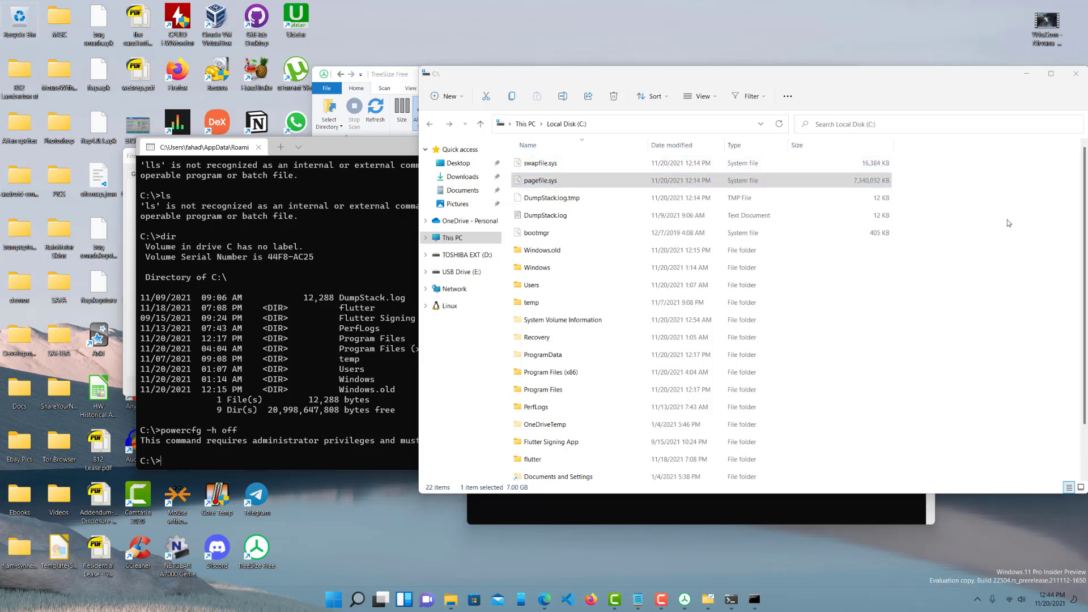
{"action": "left_click", "coordinate": [698, 189]}
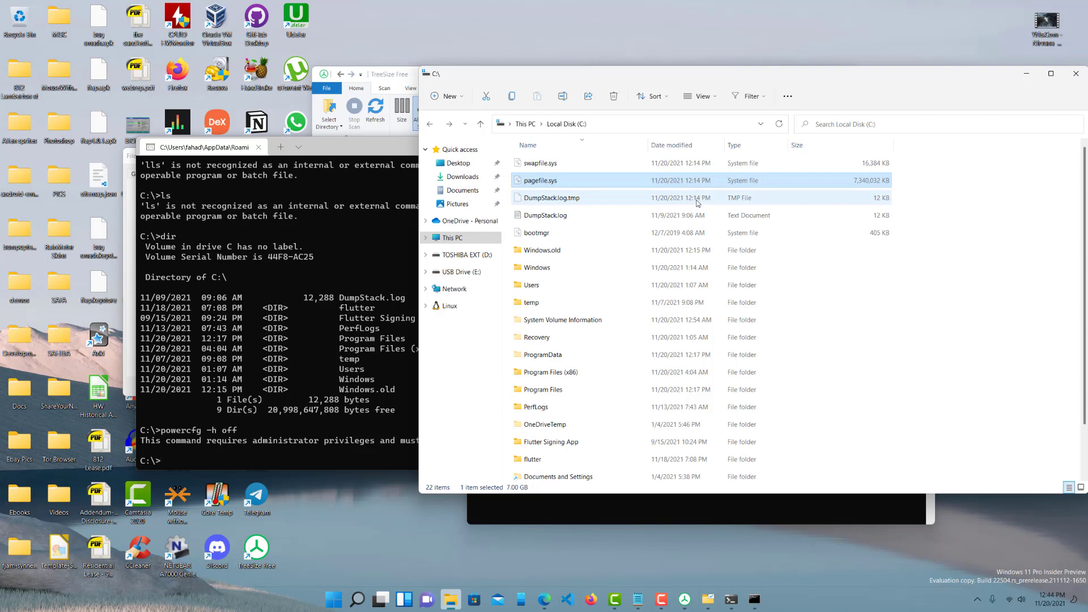
Open Task Manager's Performance page showing 48.0 GB of memory with 10.1 GB in use
{"action": "key", "text": "ctrl+shift+Escape"}
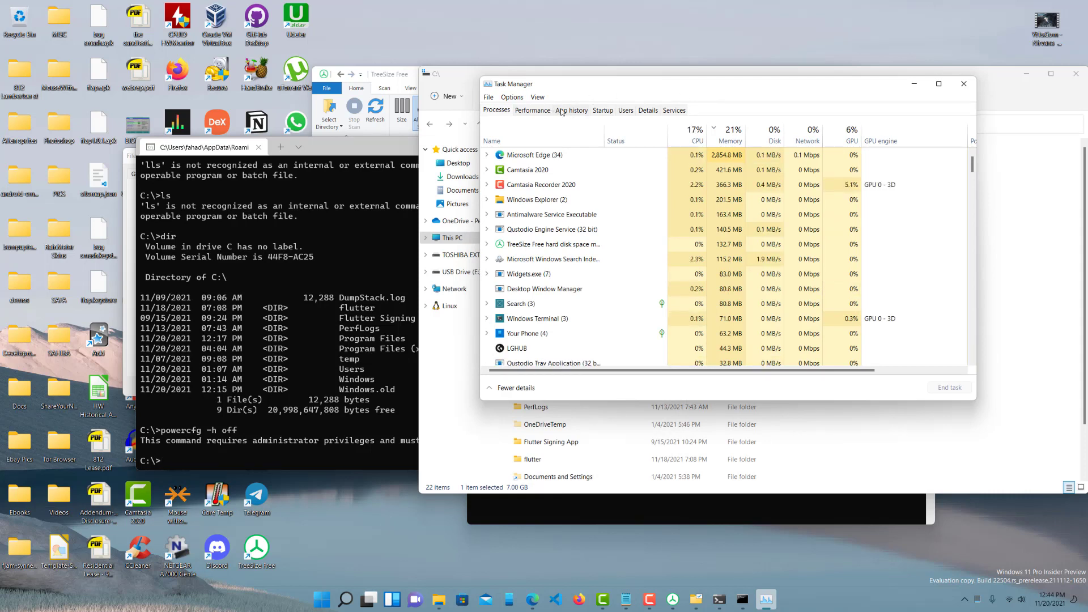
{"action": "left_click", "coordinate": [531, 111]}
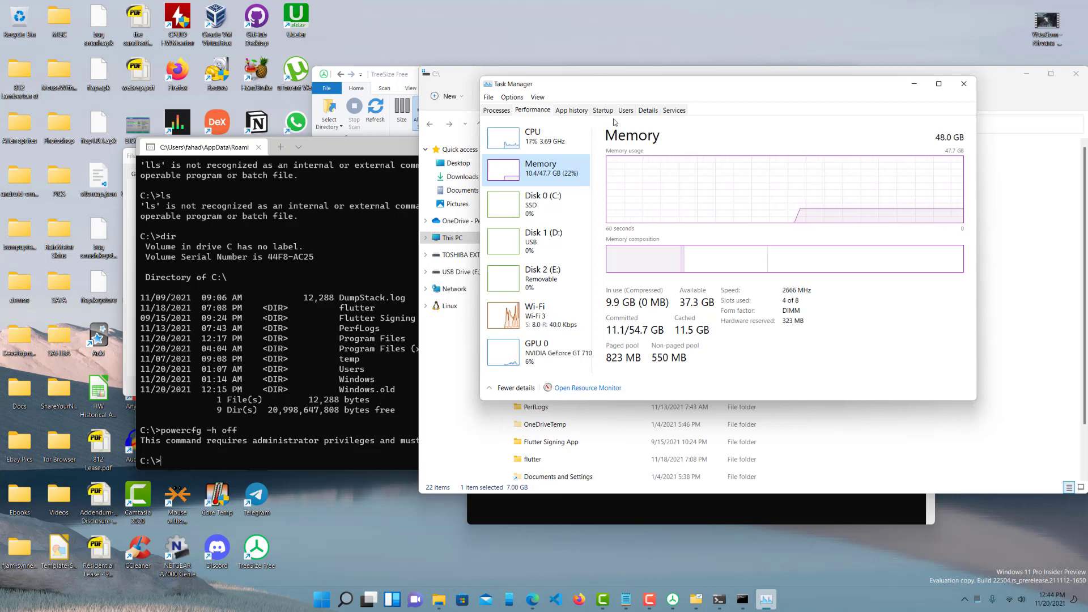
{"action": "left_click_drag", "start_coordinate": [605, 88], "coordinate": [487, 139]}
{"action": "left_click", "coordinate": [529, 186]}
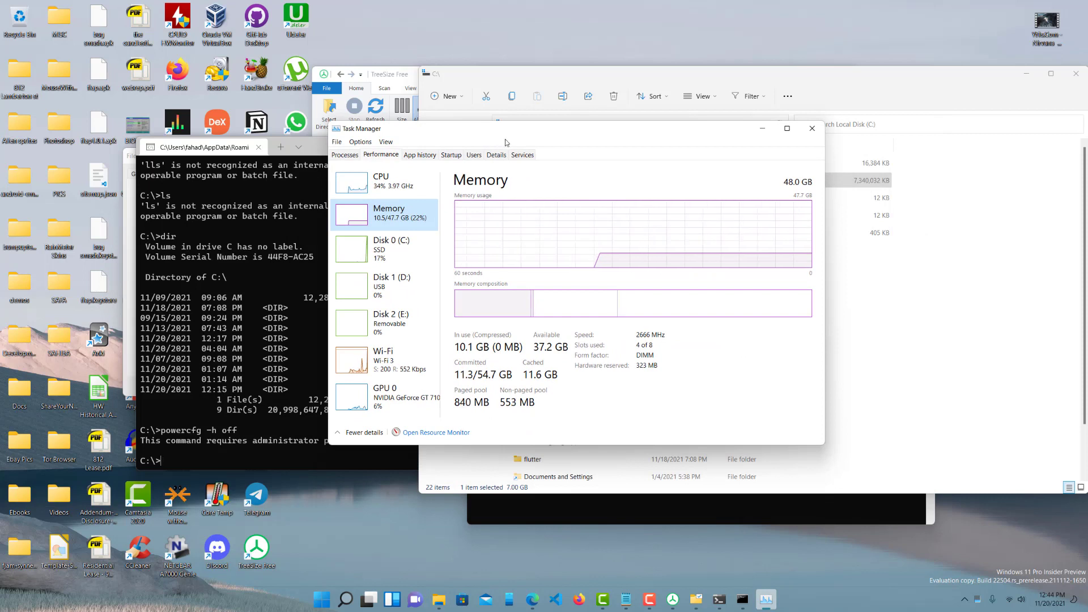